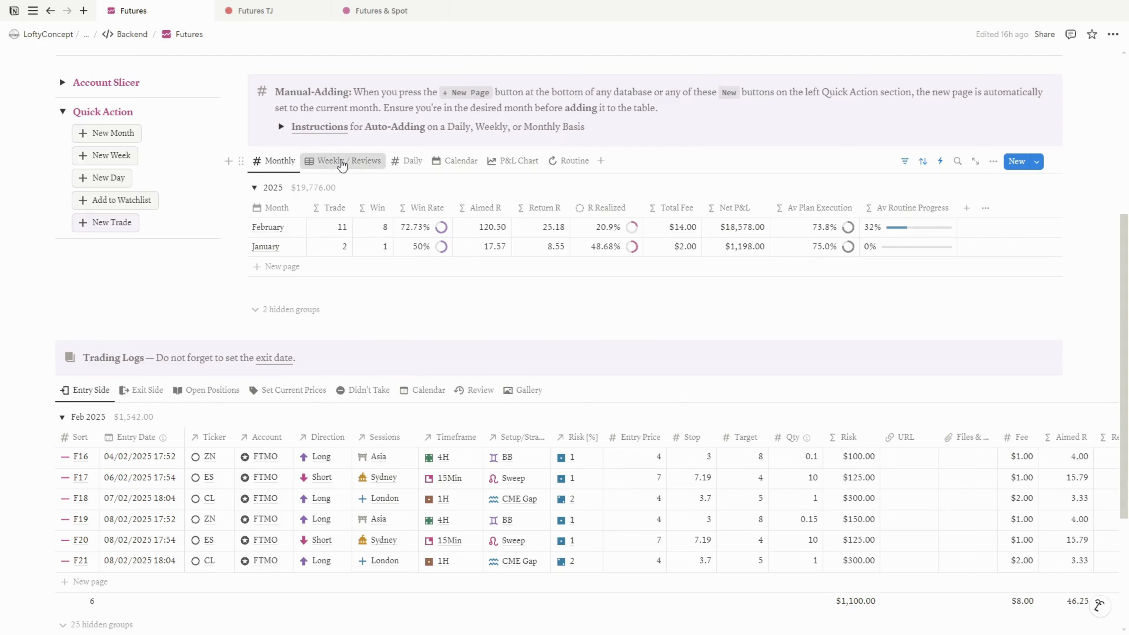
Browse the Daily view of the futures summary and the FTMO account page
click(408, 161)
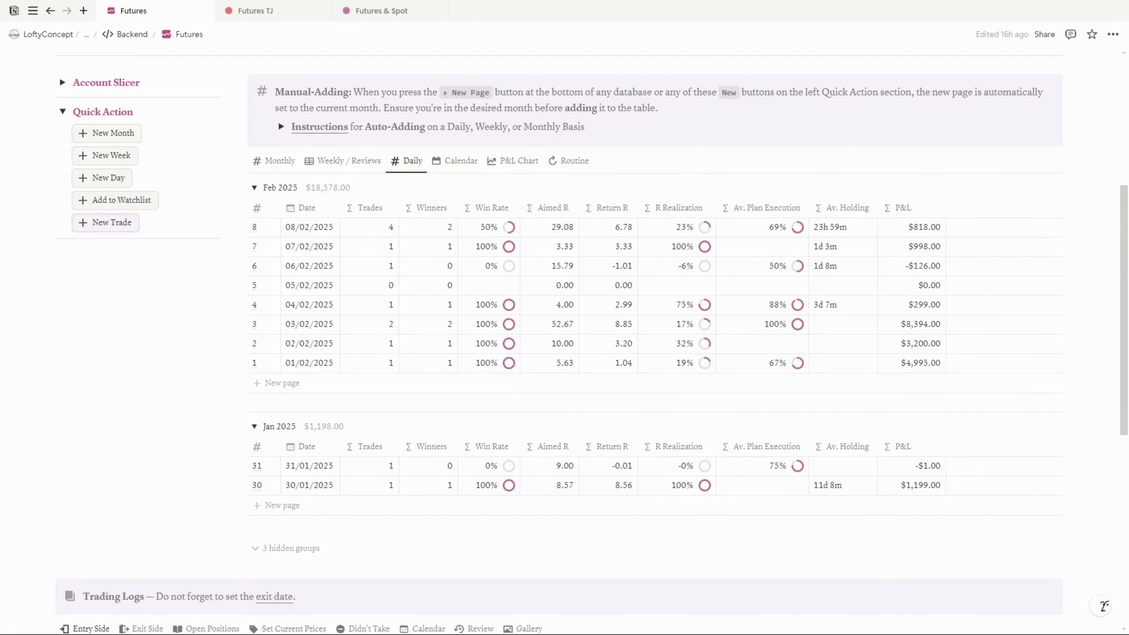
click(548, 137)
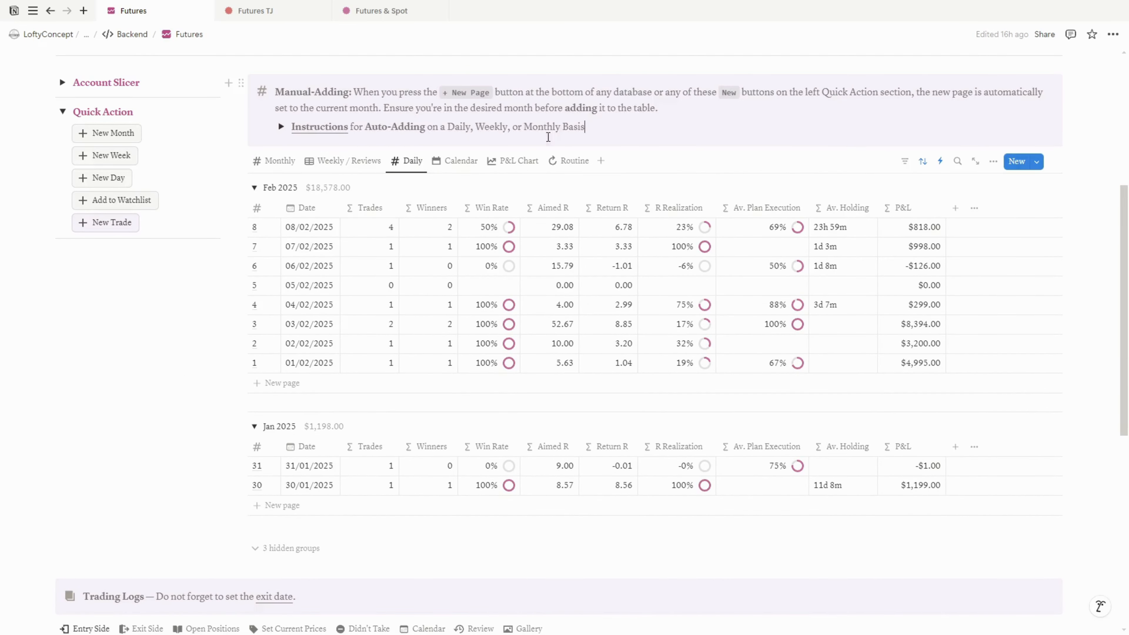
click(280, 126)
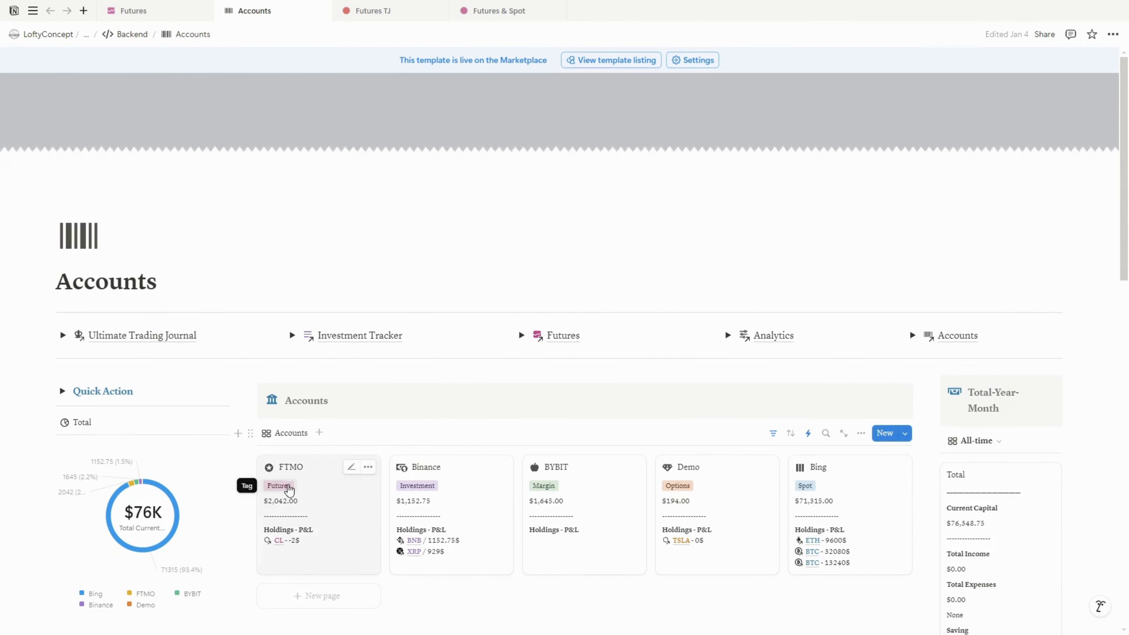
click(285, 493)
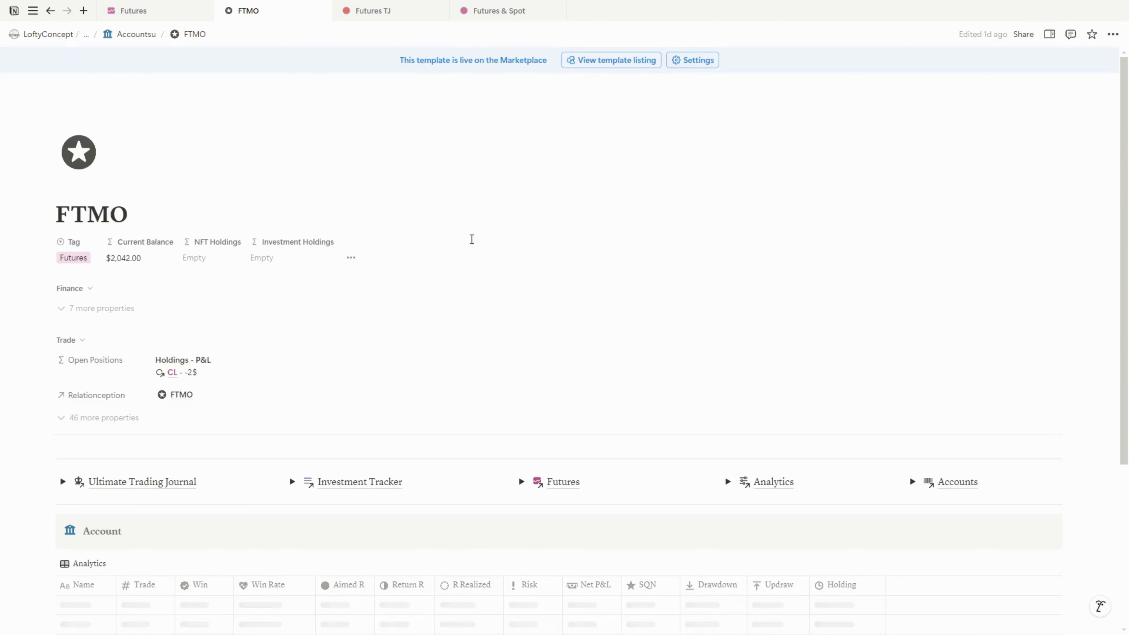
key(alt+Left)
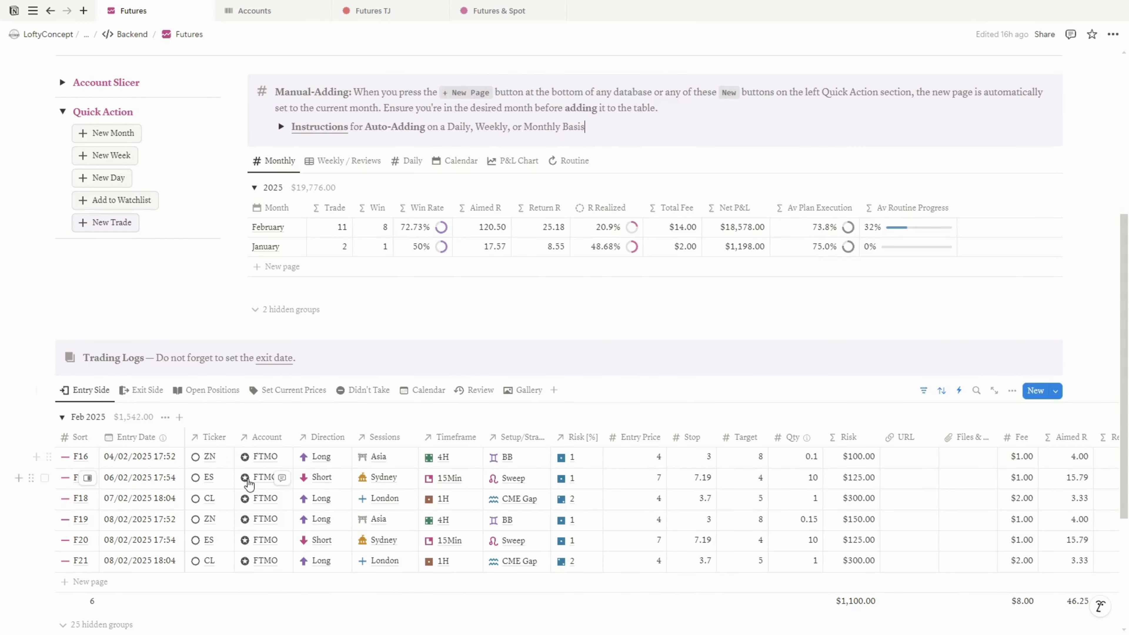
Create a new trade from the Futures template and confirm its entry date and time
click(112, 222)
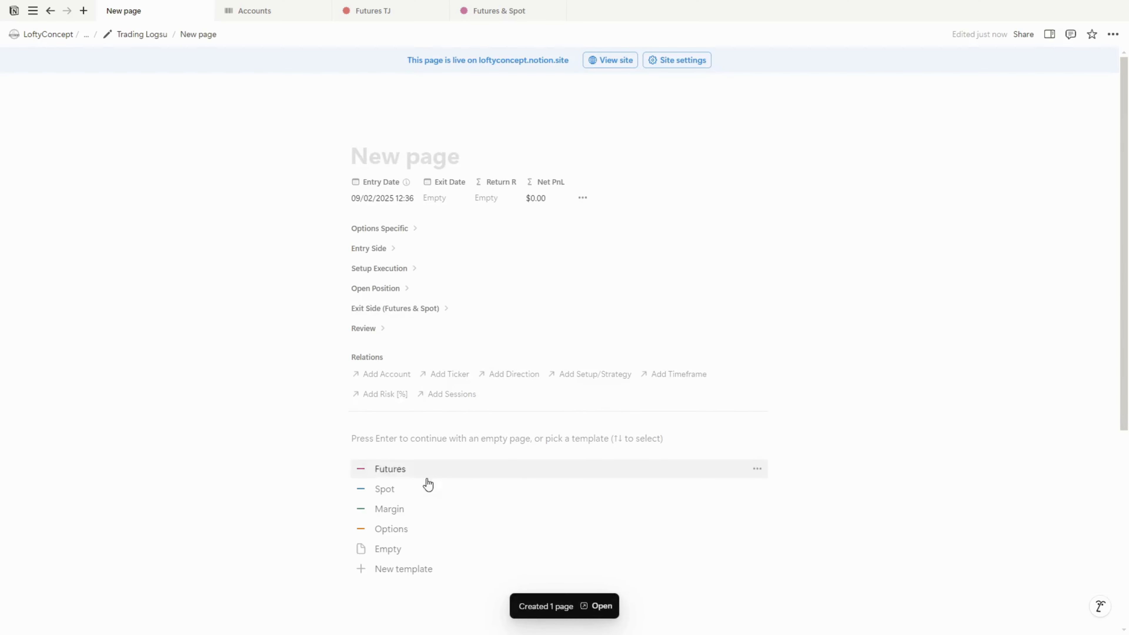
click(396, 472)
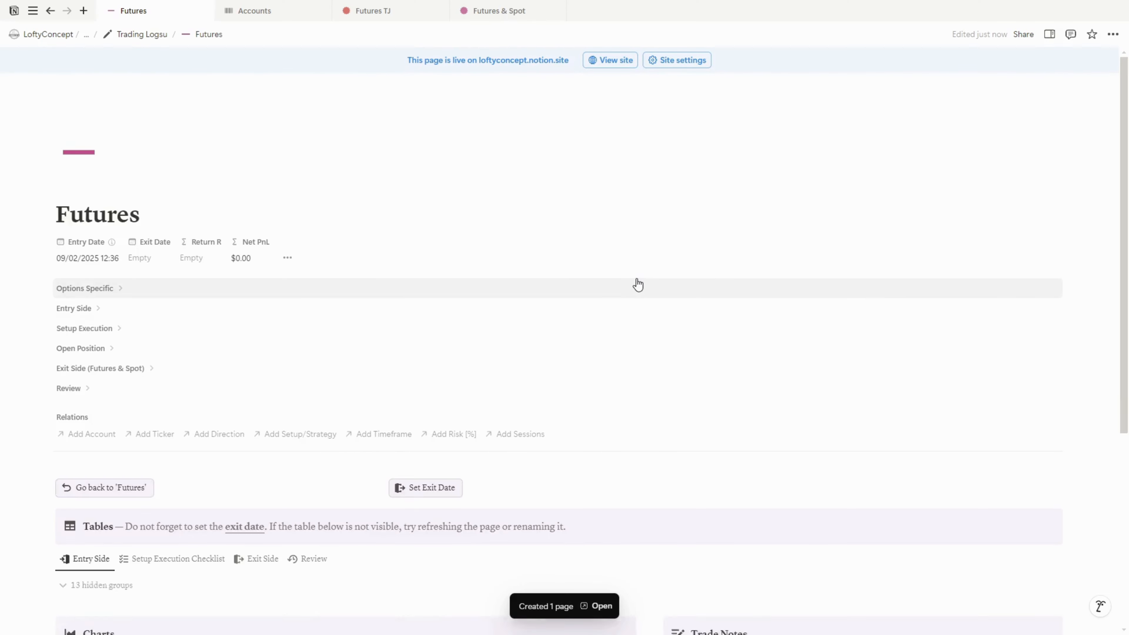
scroll(637, 284, down, 3)
scroll(638, 285, up, 2)
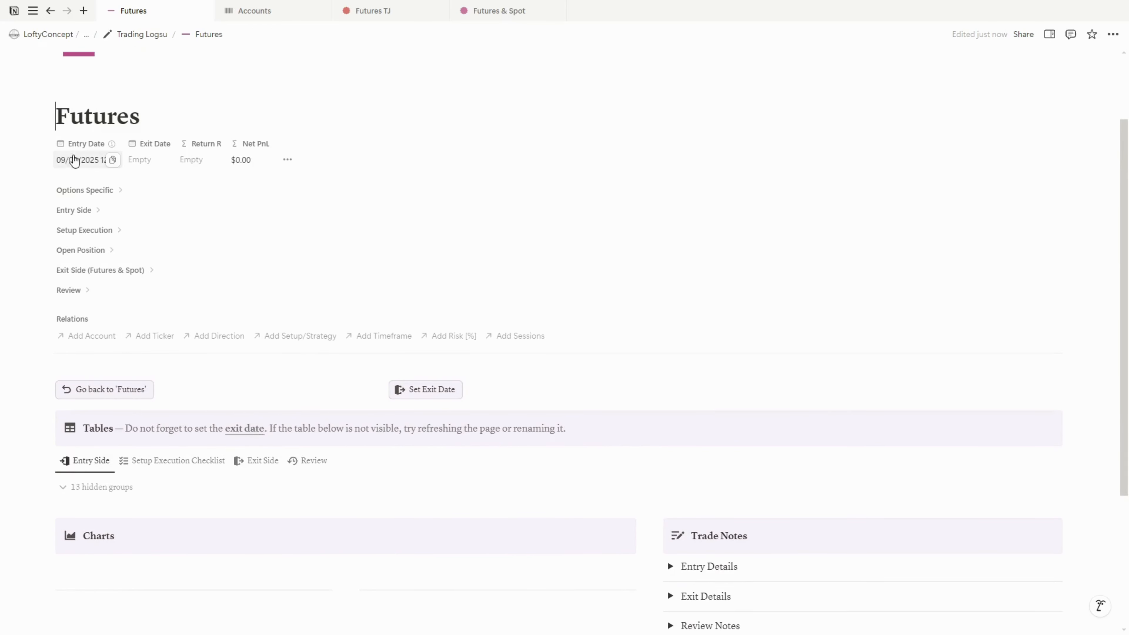
click(89, 166)
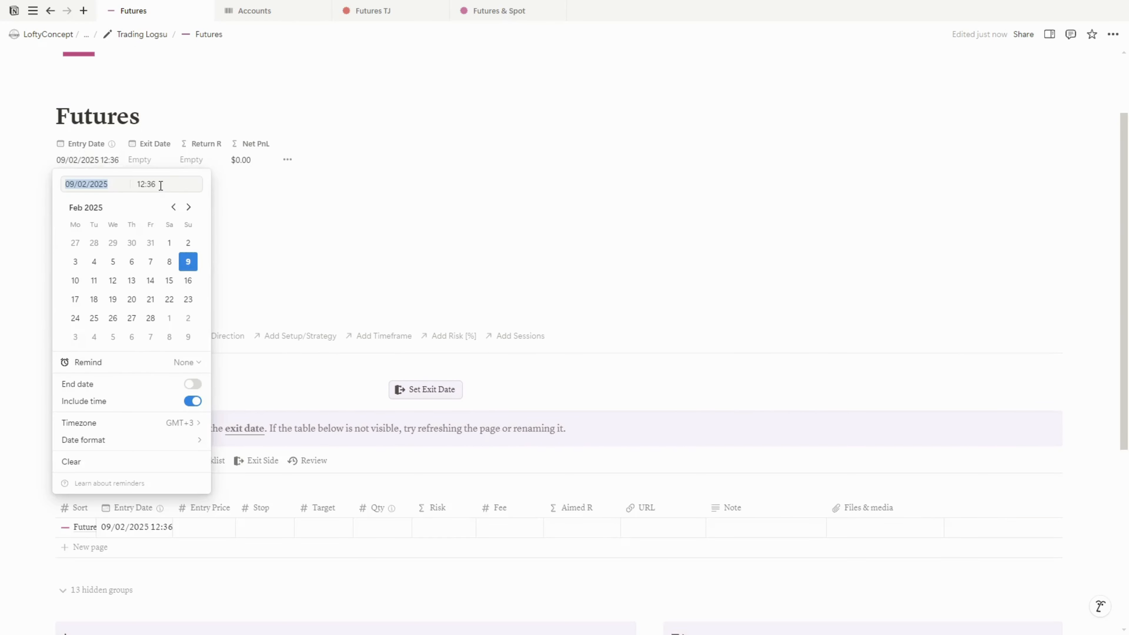
click(162, 185)
key(Return)
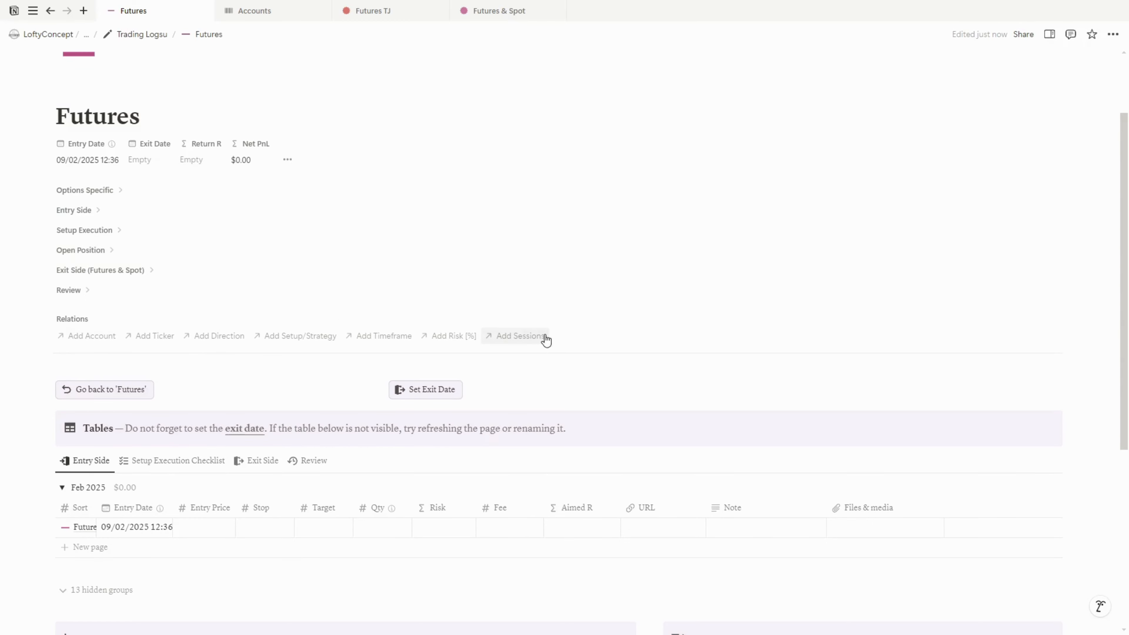
Link the trade to the FTMO account and the ZN ticker
click(91, 336)
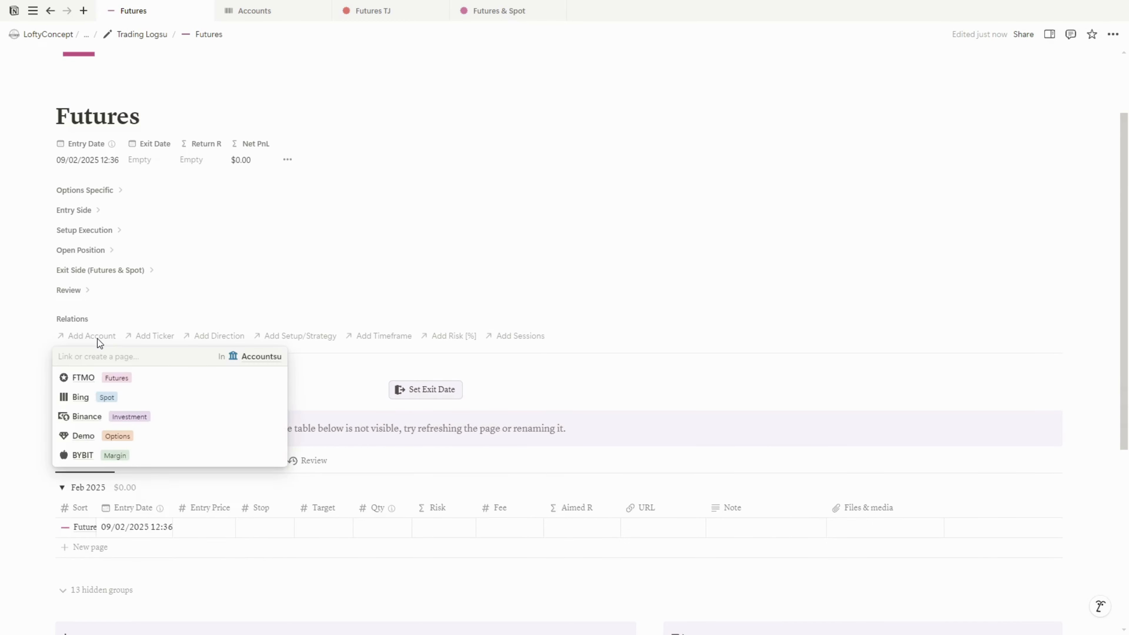
click(152, 379)
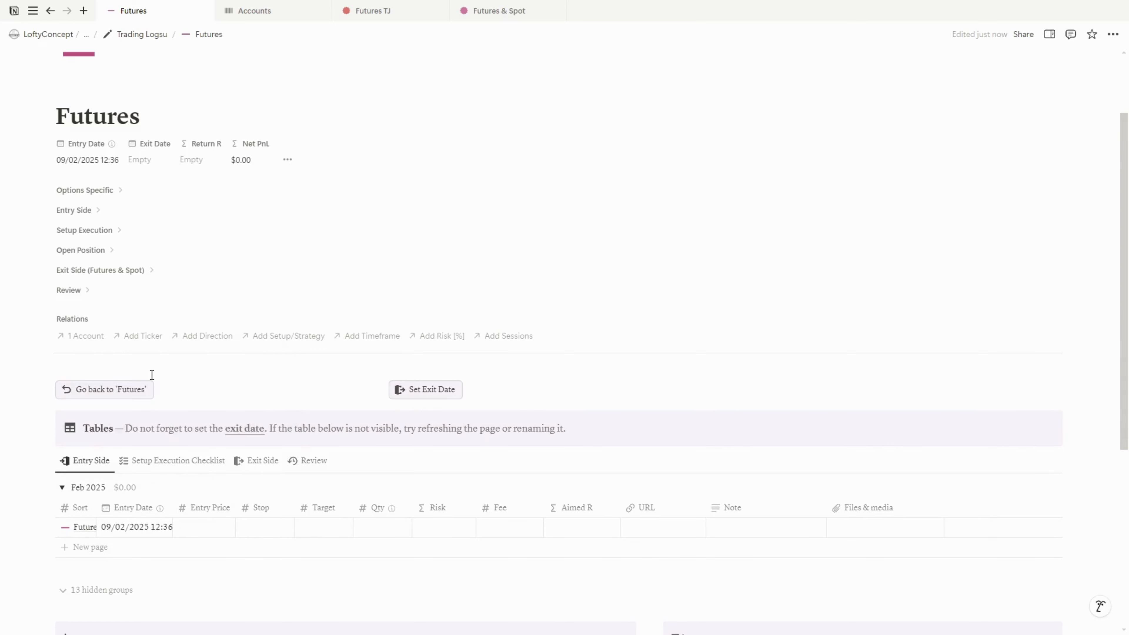
click(143, 338)
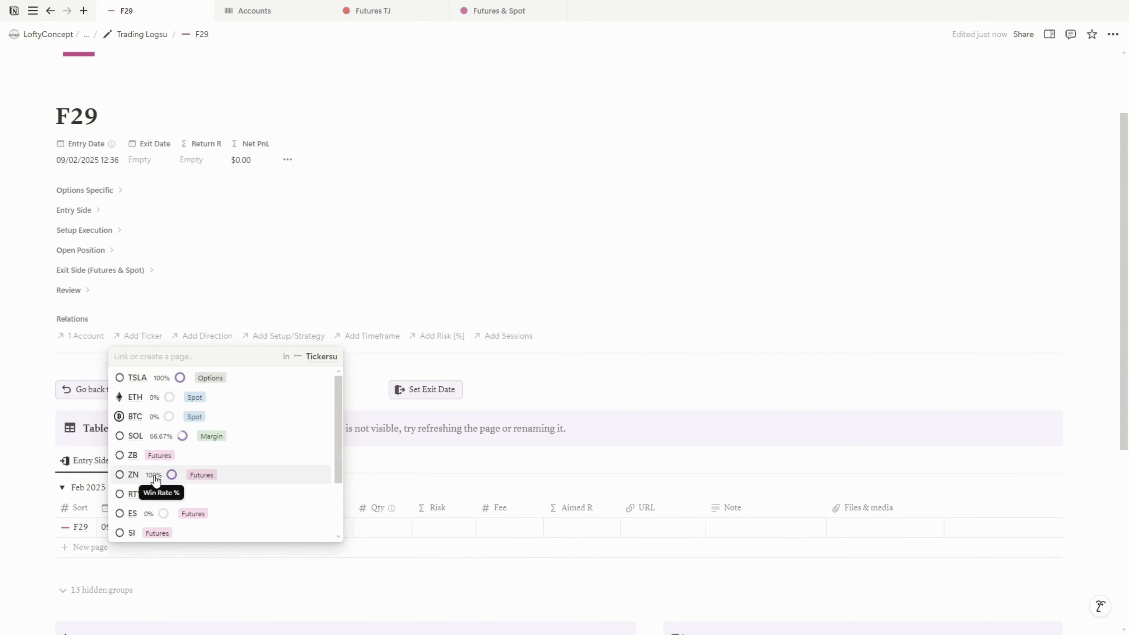
click(226, 479)
click(135, 336)
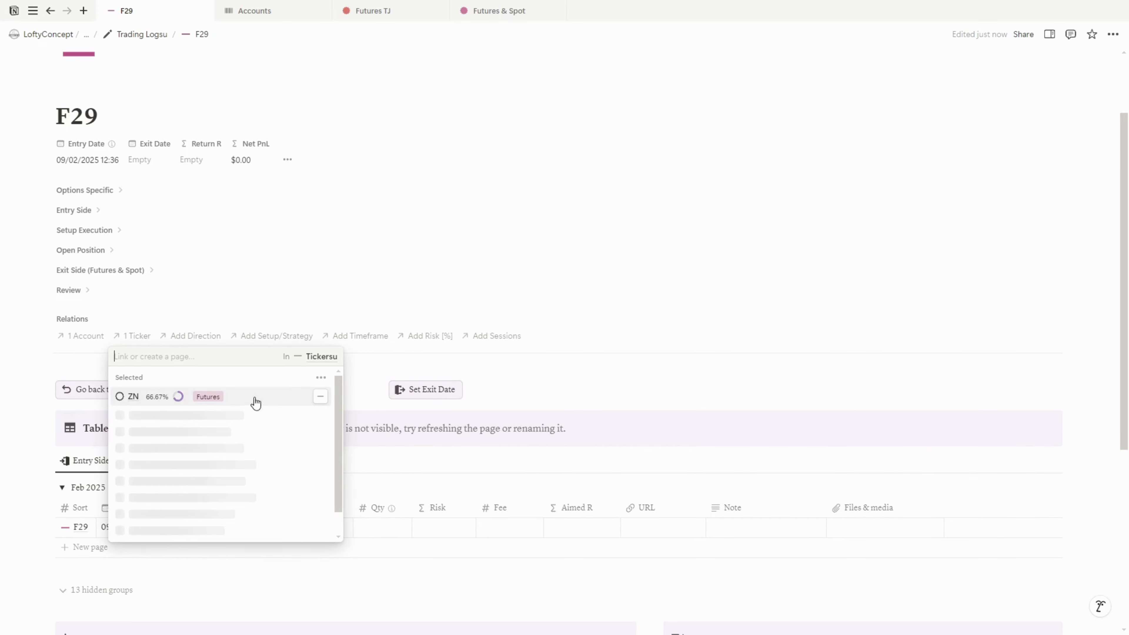
click(320, 378)
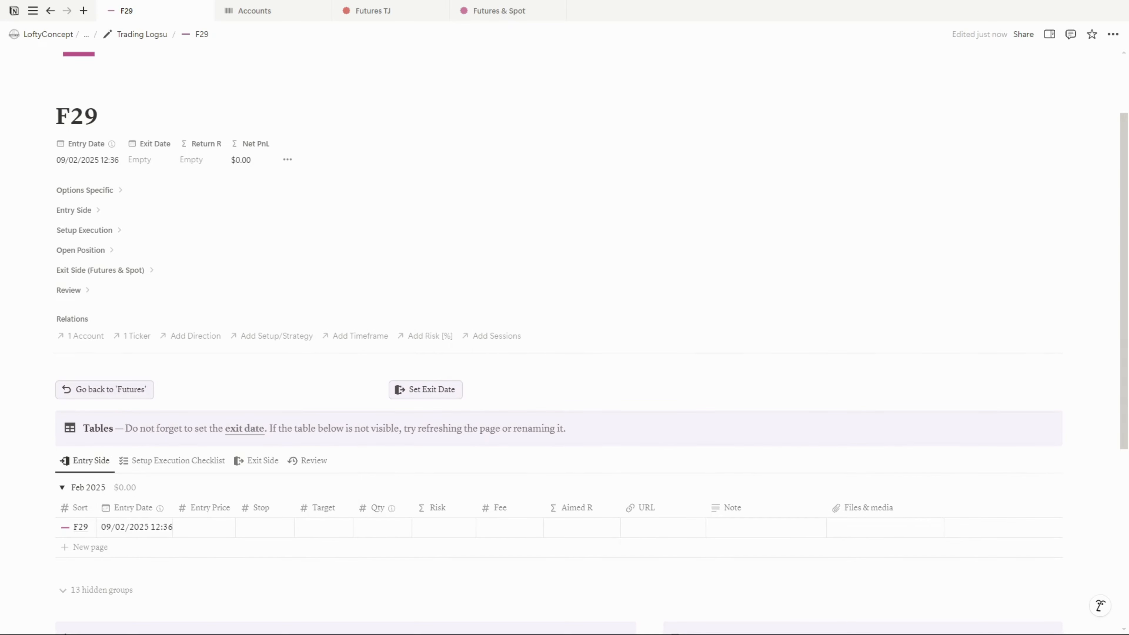
Set the trade's direction to Long
click(201, 337)
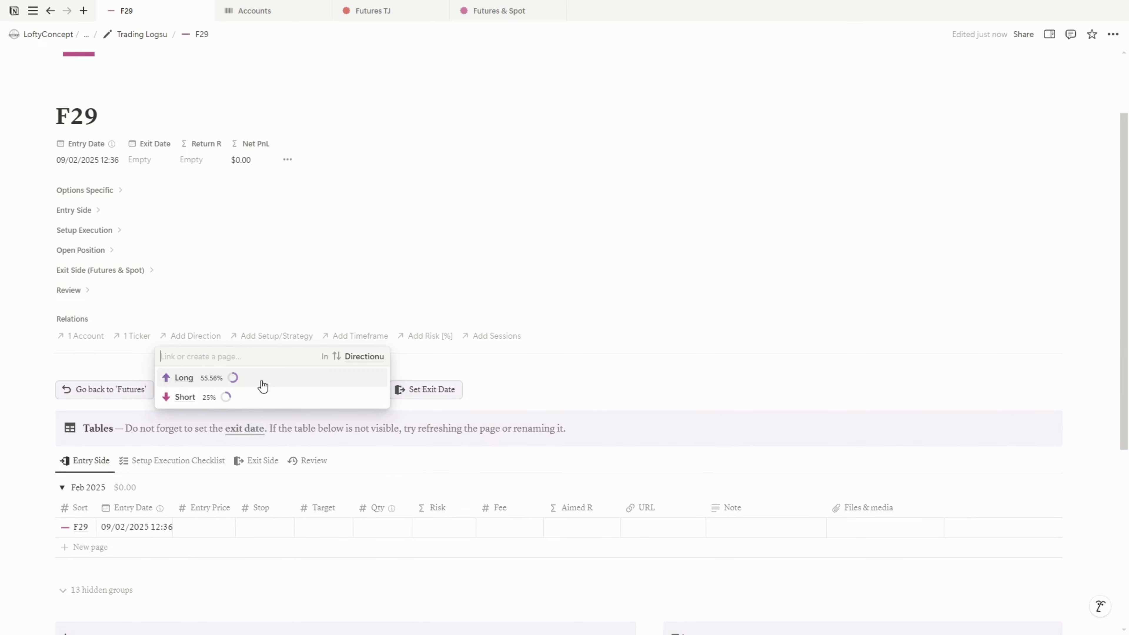
click(263, 385)
Search the setup list for Example and review the setup rules in the Analytics hub
click(265, 339)
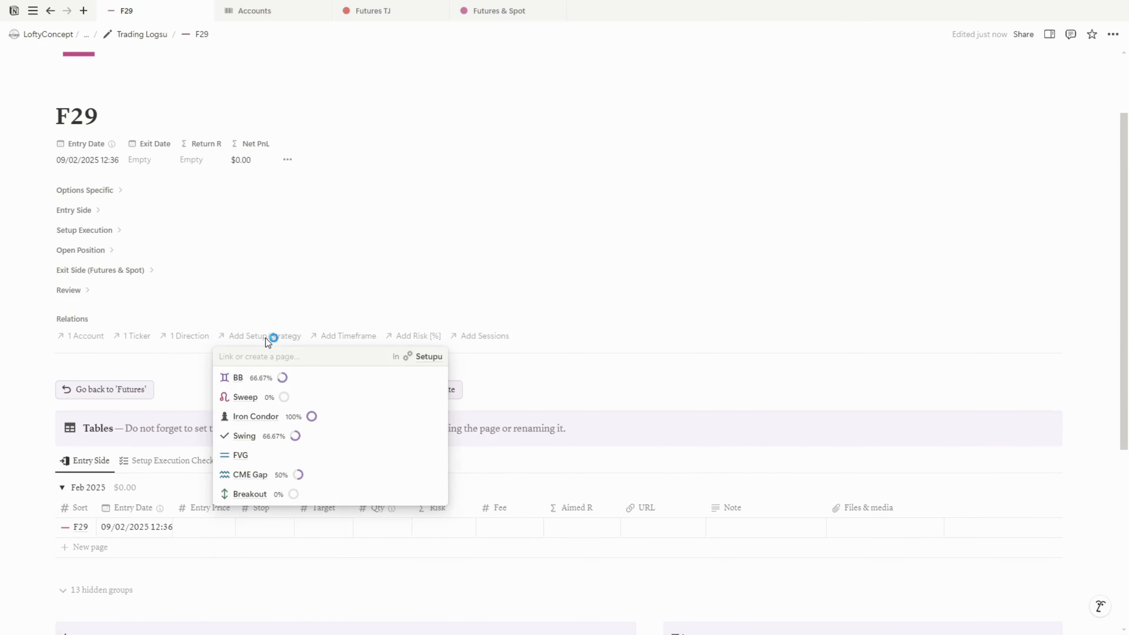
text(Example)
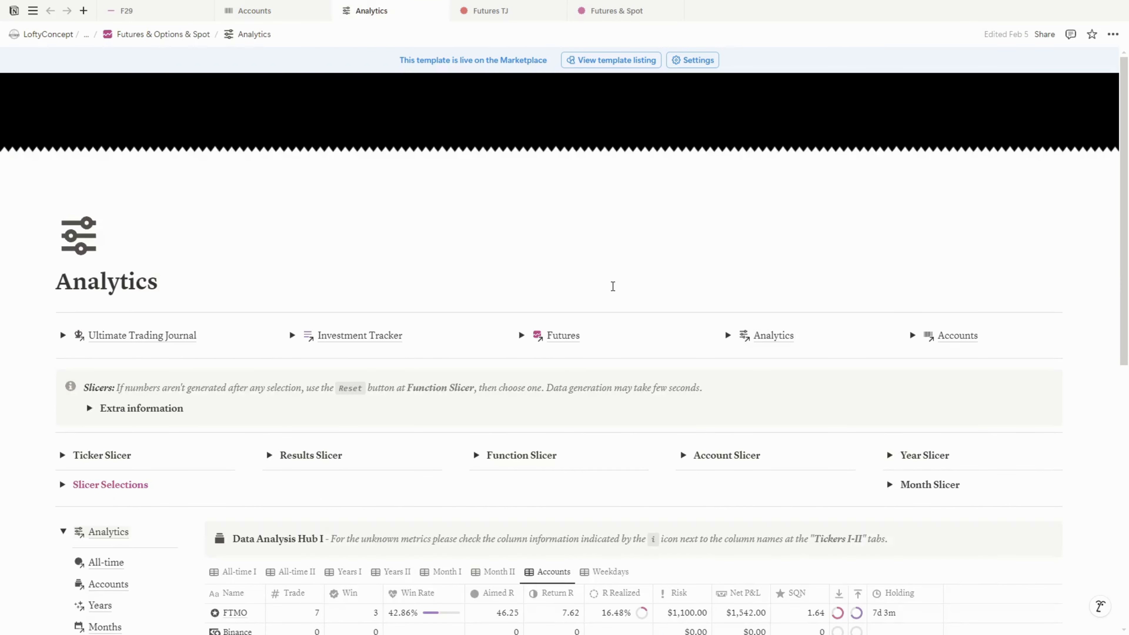
scroll(613, 285, down, 8)
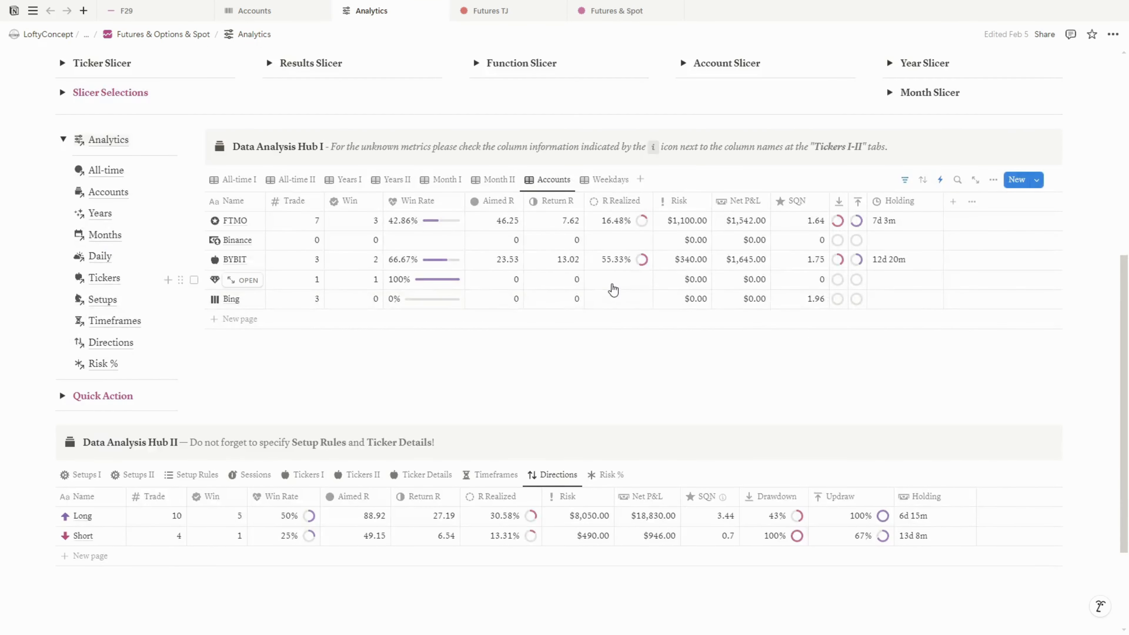
scroll(612, 289, down, 2)
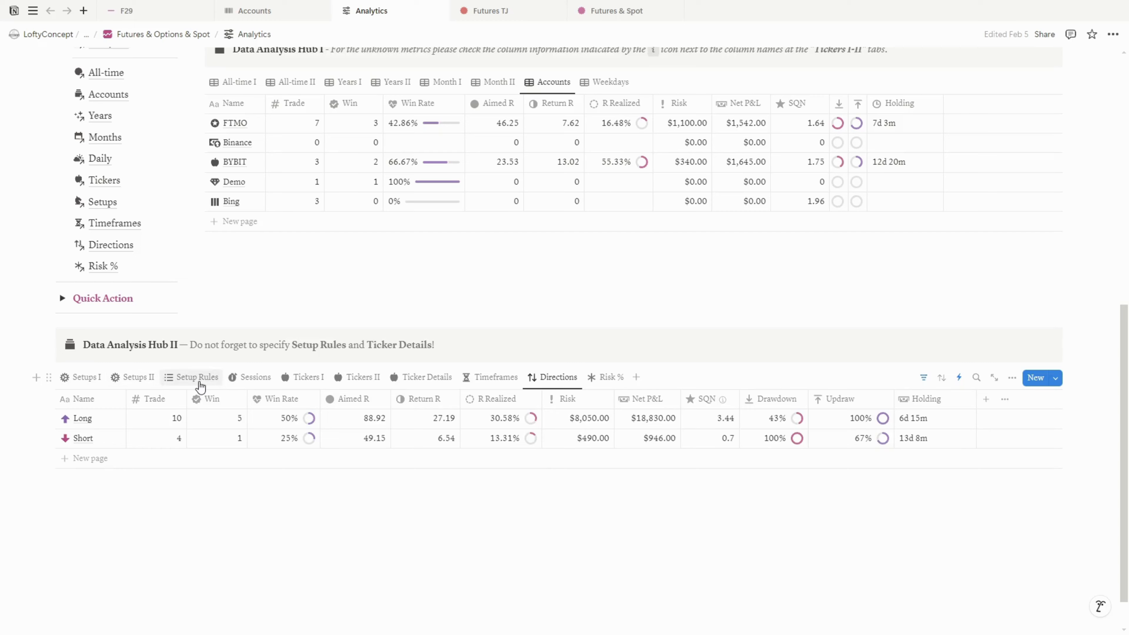
click(198, 382)
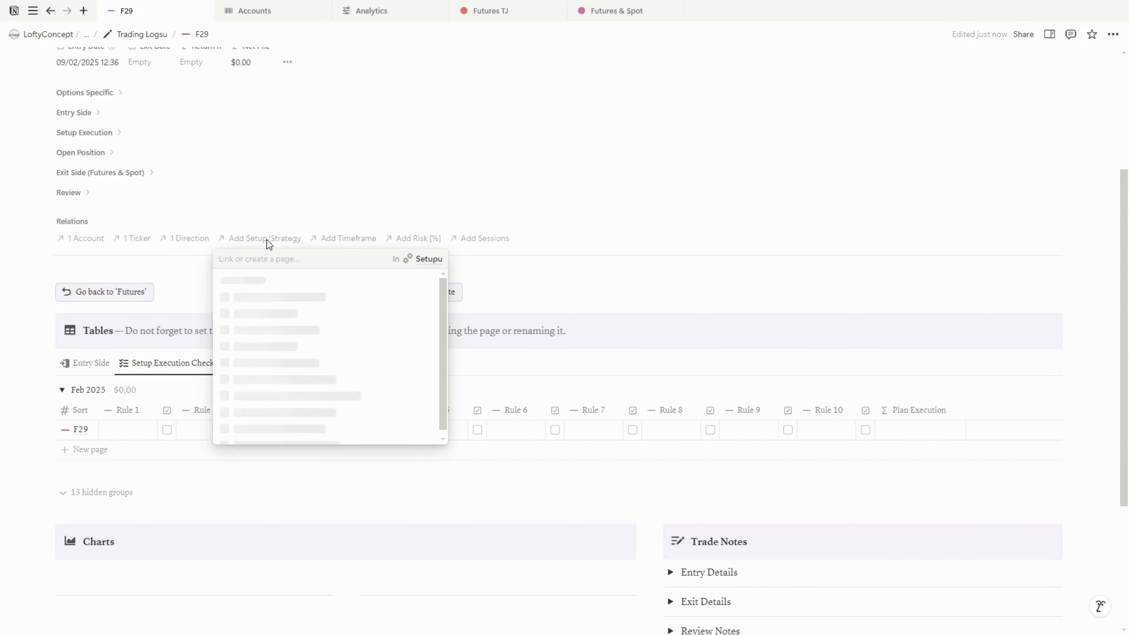
Link the BB setup to the trade
click(311, 303)
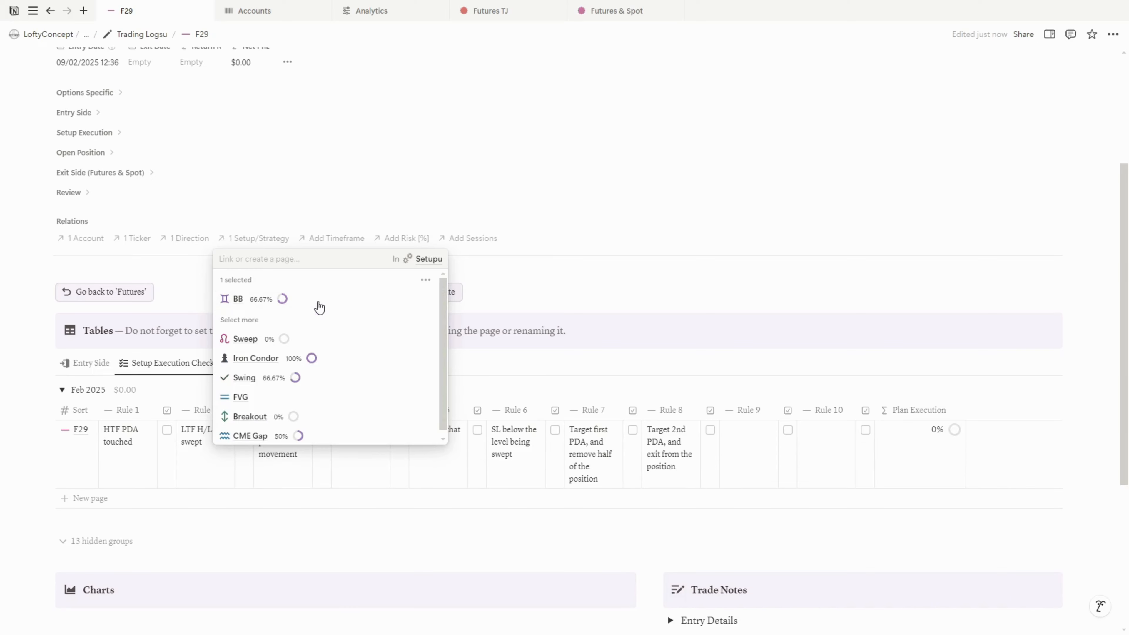
click(187, 328)
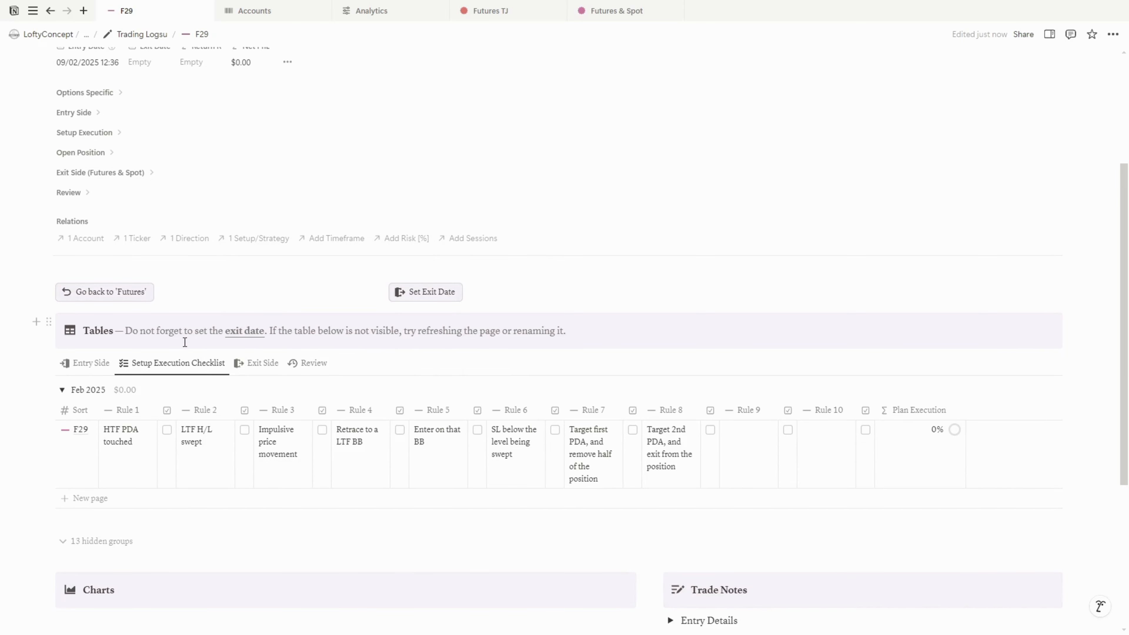
Tick rules 1 through 5 in the setup execution checklist
click(167, 430)
click(245, 430)
click(323, 430)
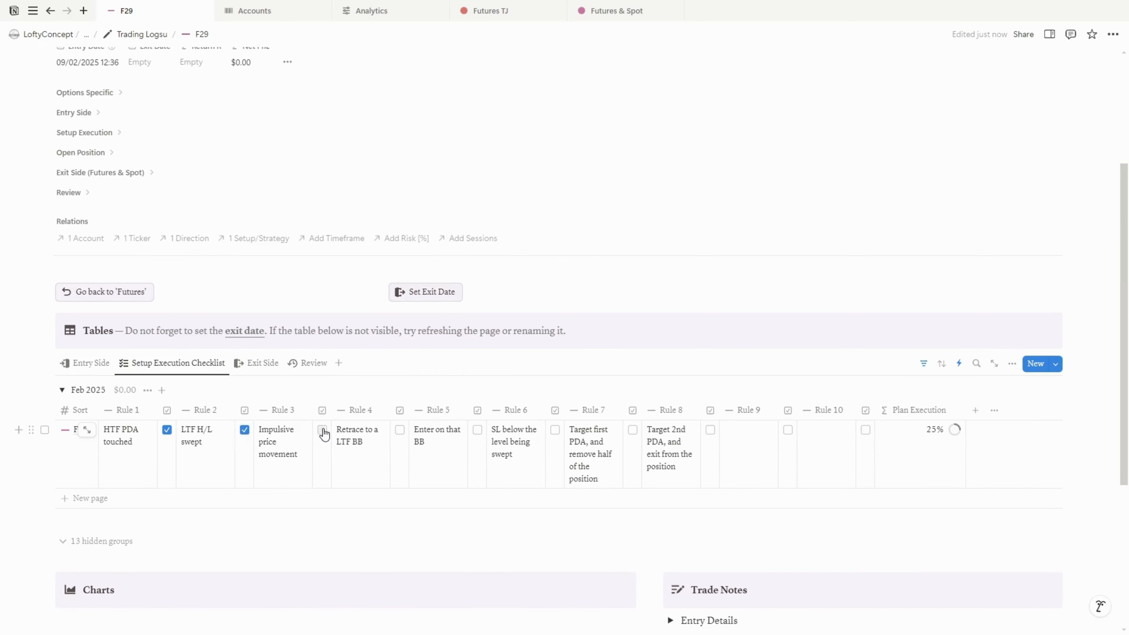
click(400, 431)
click(937, 440)
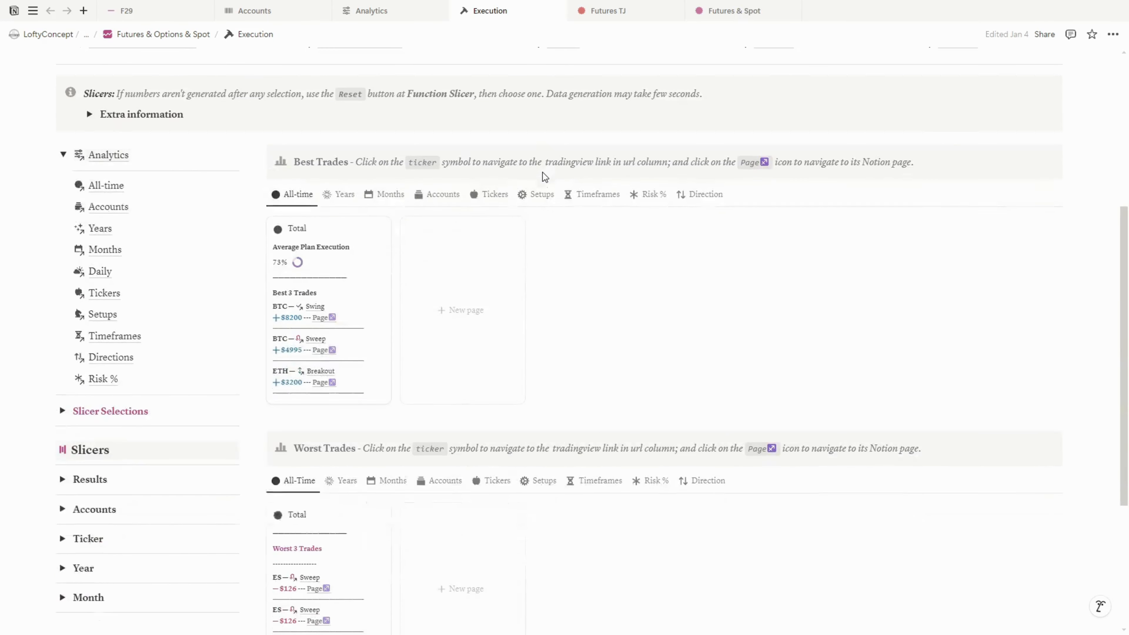
Link a timeframe to the trade and set its risk to 1%
click(339, 144)
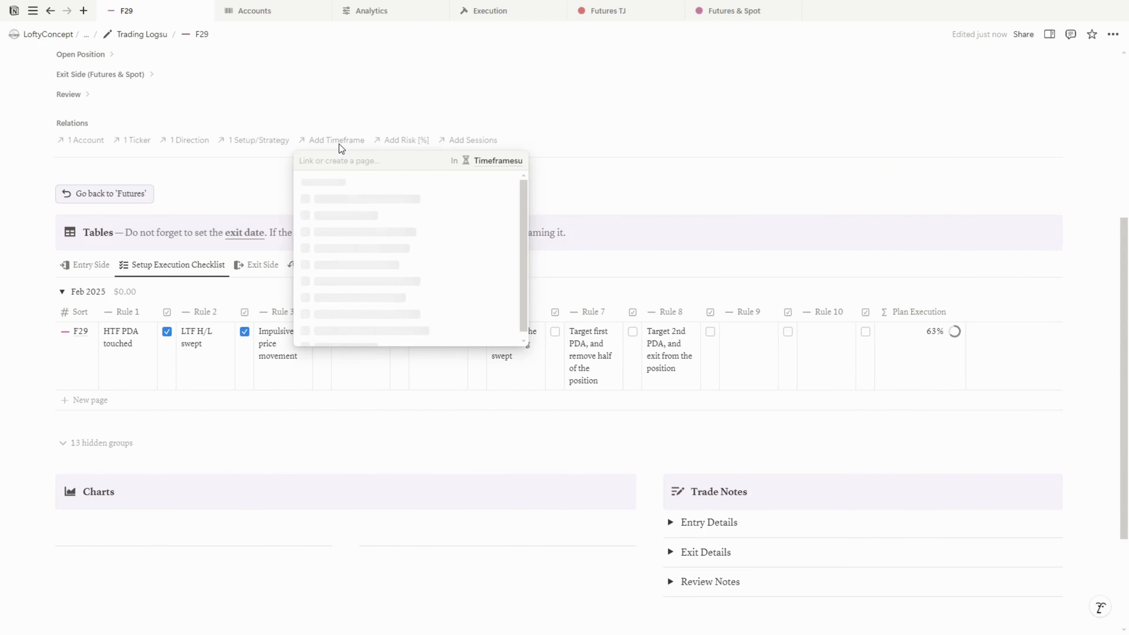
click(360, 217)
click(390, 142)
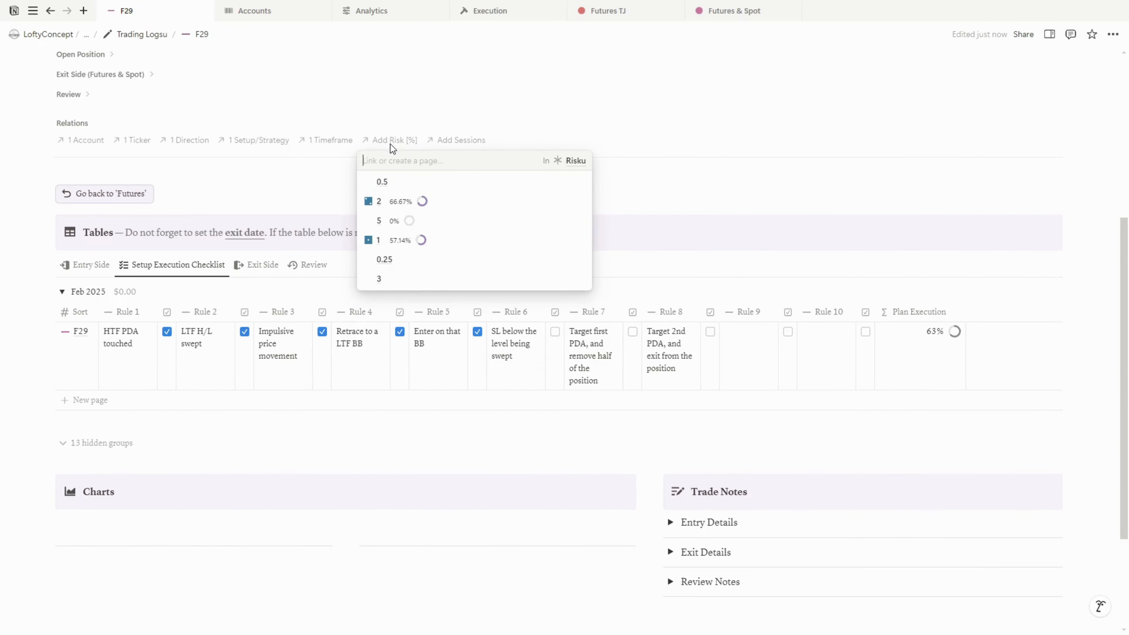
click(440, 240)
Link the New York session to the trade
click(436, 143)
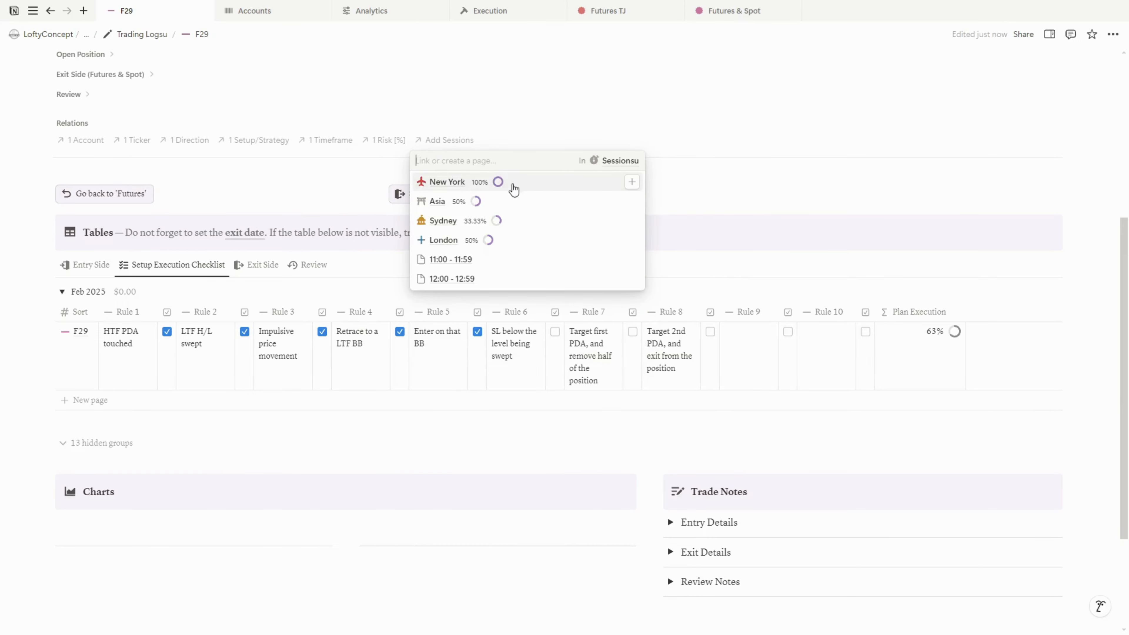
click(523, 189)
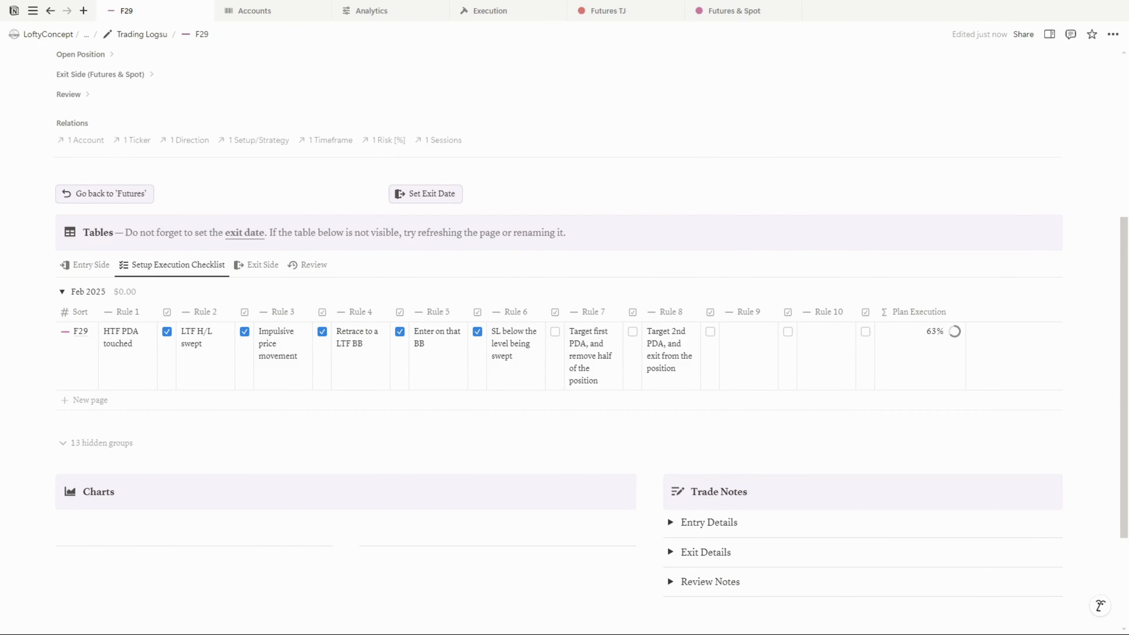
Paste the entry price 108.265625 and stop 106.890625 into the Entry Side table
click(84, 264)
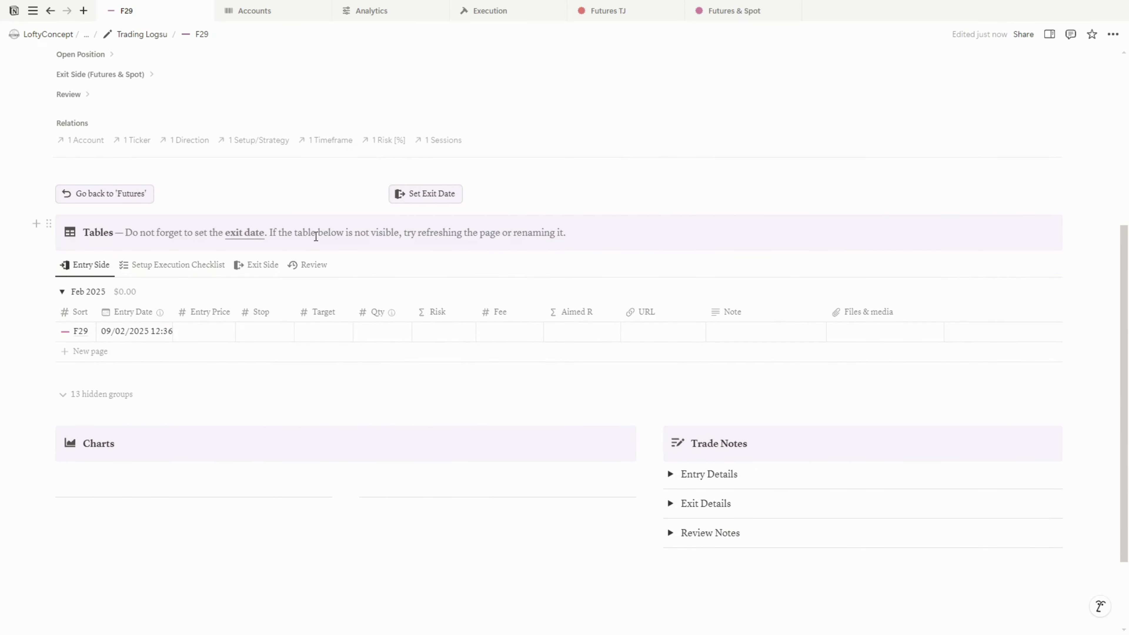
click(212, 337)
text(108.265625)
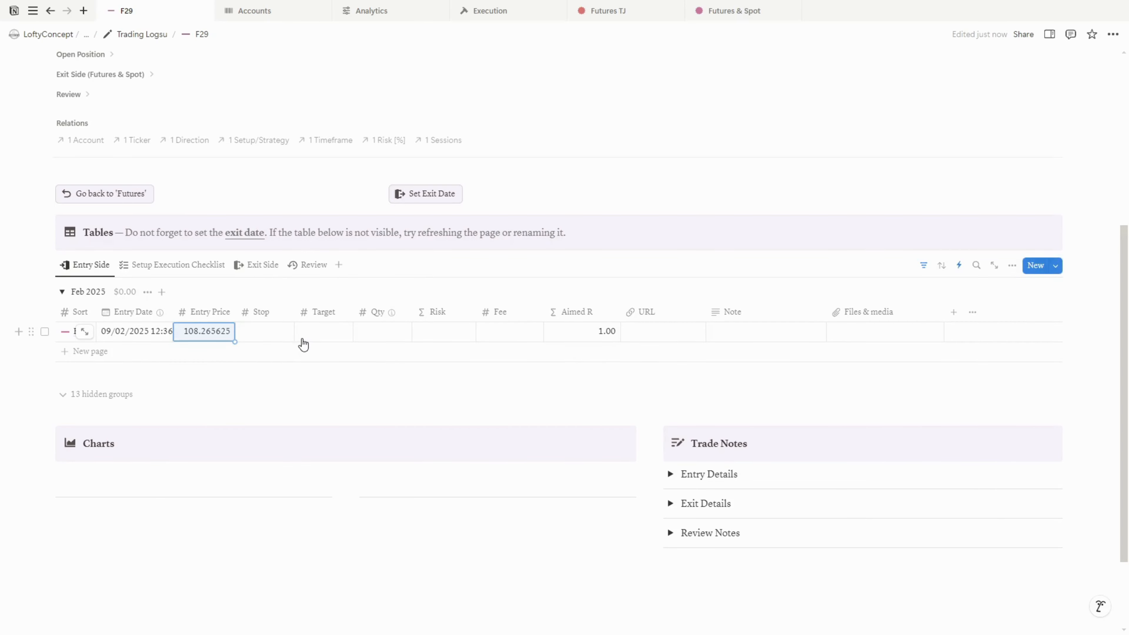
key(Right)
text(106.890625)
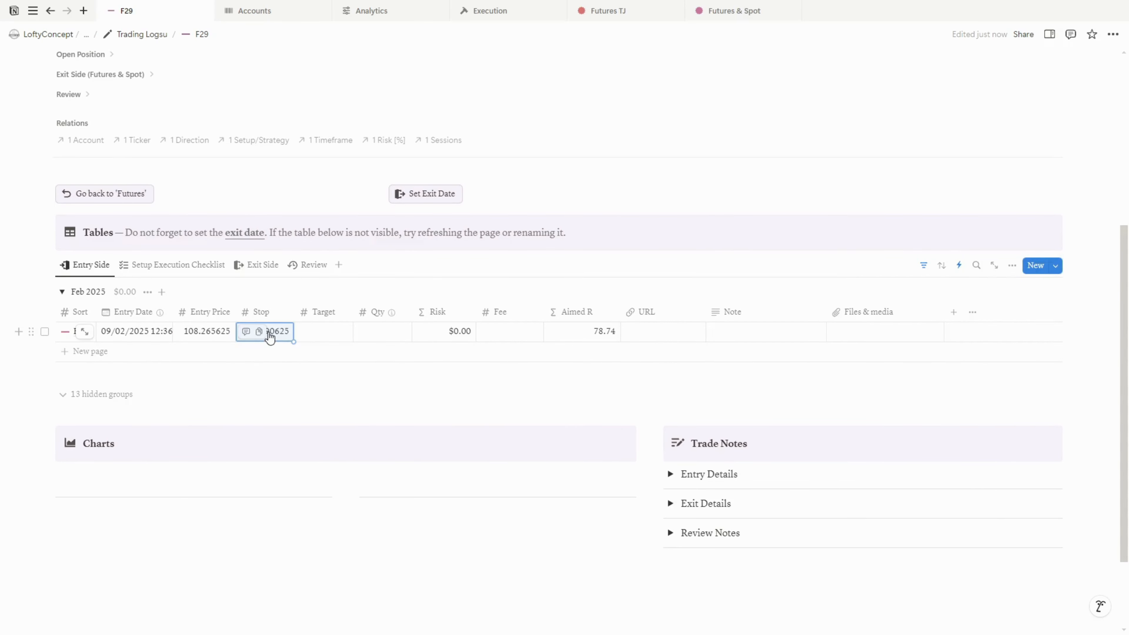
Fill in the target 111.640625, quantity 1 and fee 5 for the trade
click(325, 330)
text(111.640625)
key(Tab)
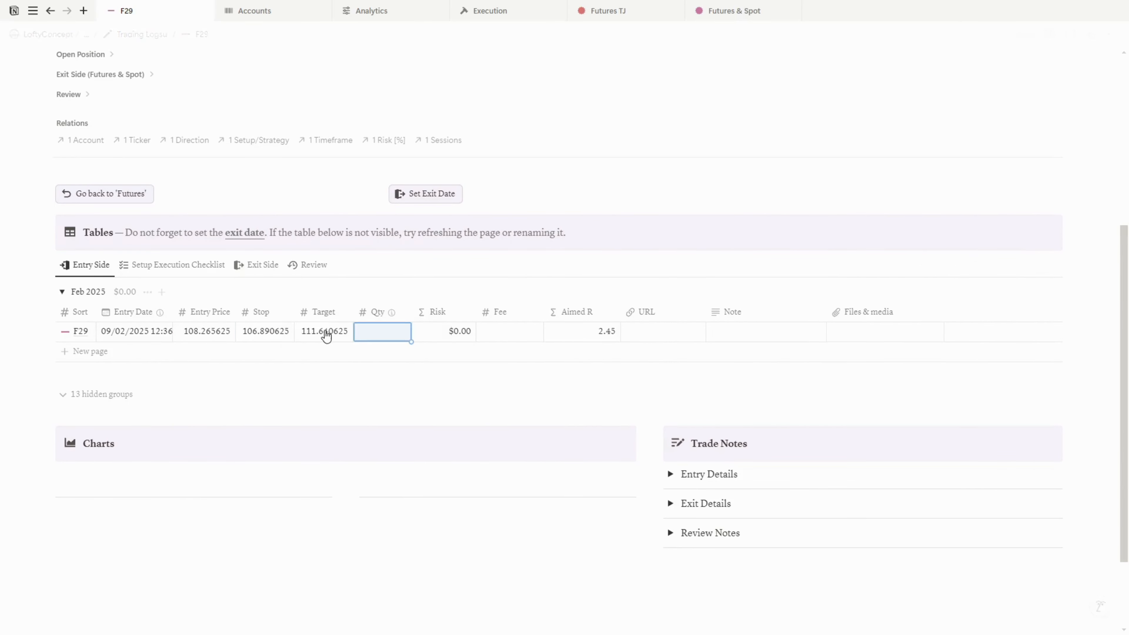
text(1)
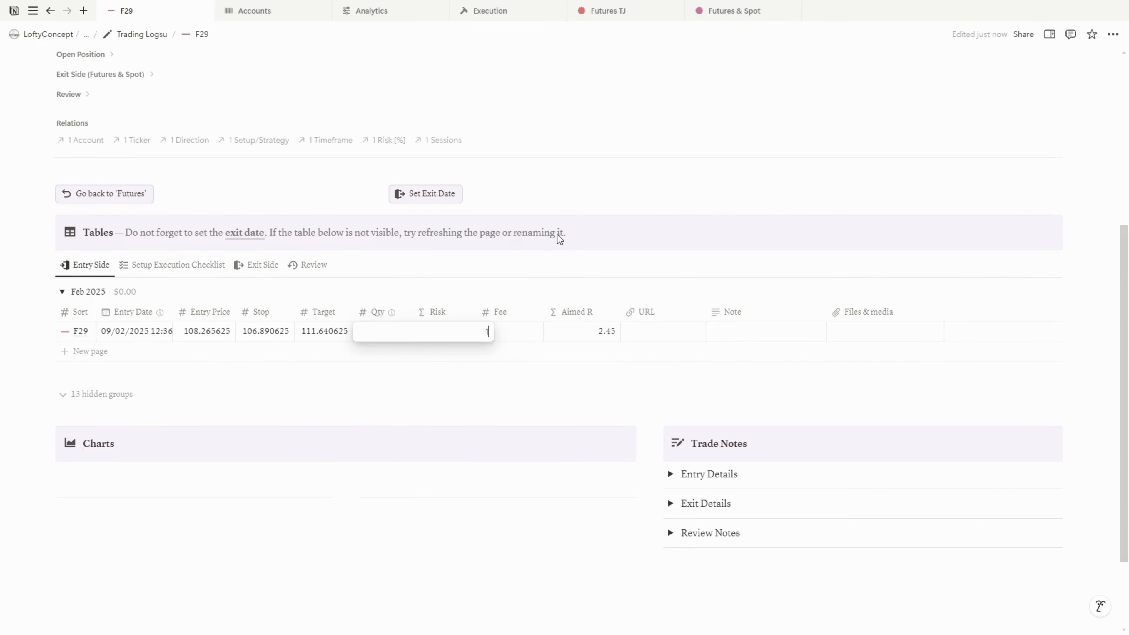
click(530, 336)
text(5)
key(Tab)
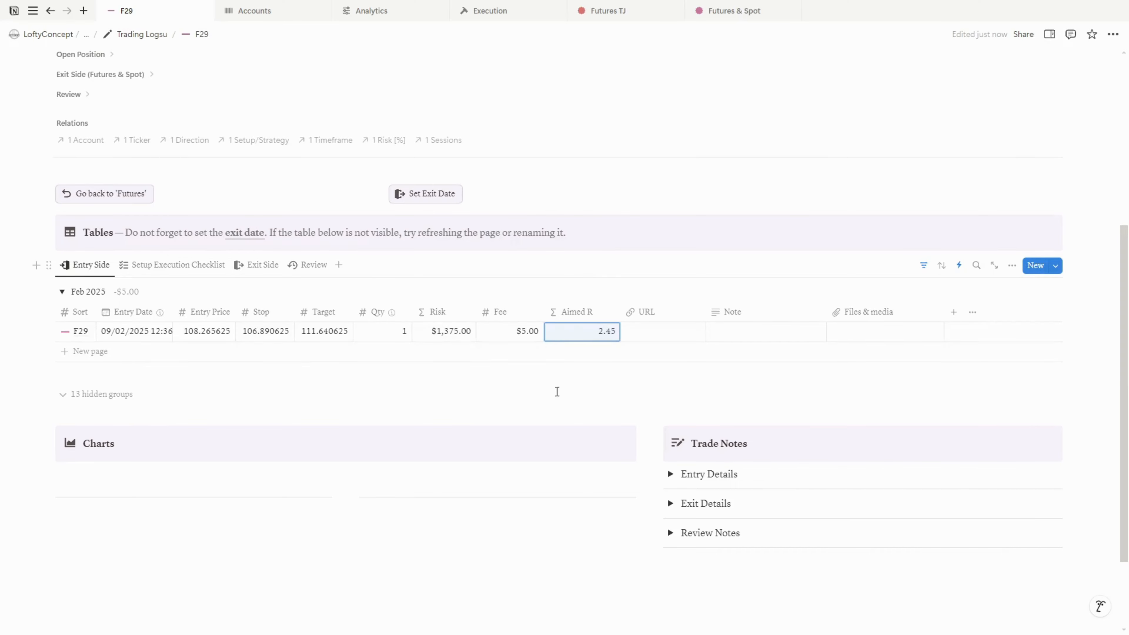
Paste the chart image into the Charts section of the trade page
click(134, 467)
key(ctrl+v)
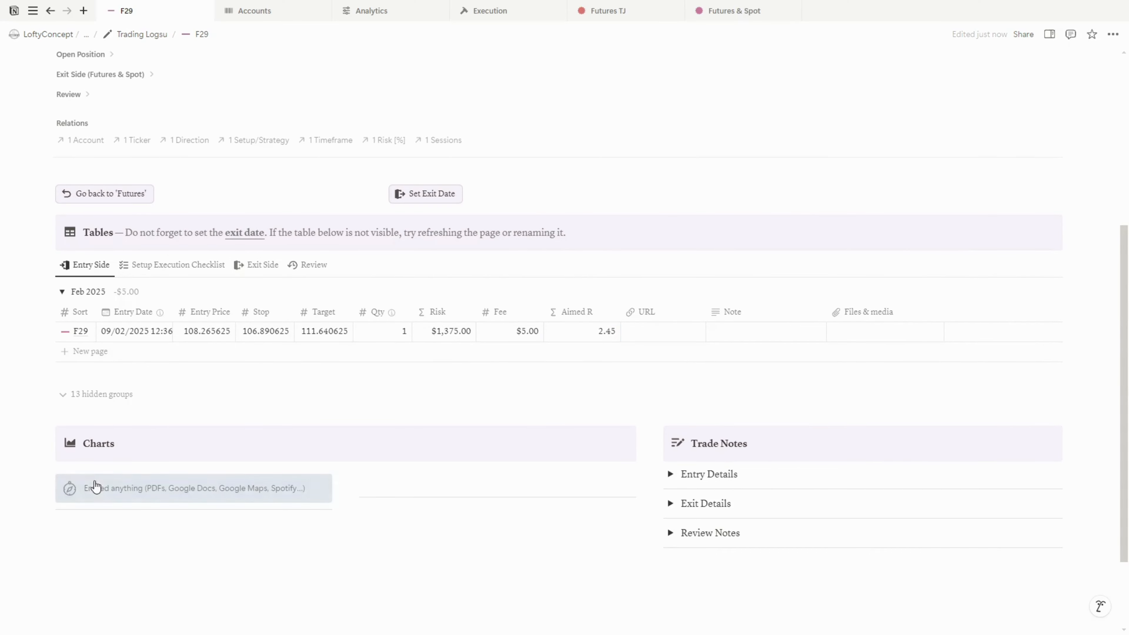
Add an Entry Details trade note reading 'waitin for price to move down to entry'
scroll(668, 430, down, 2)
click(674, 378)
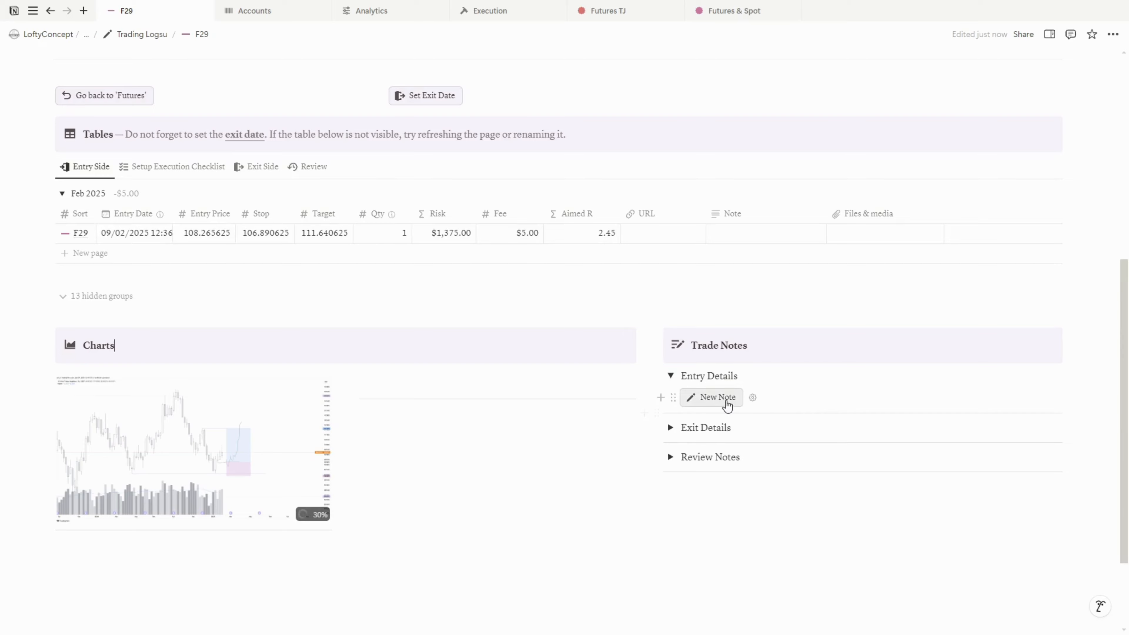
click(718, 396)
text(waitin for price)
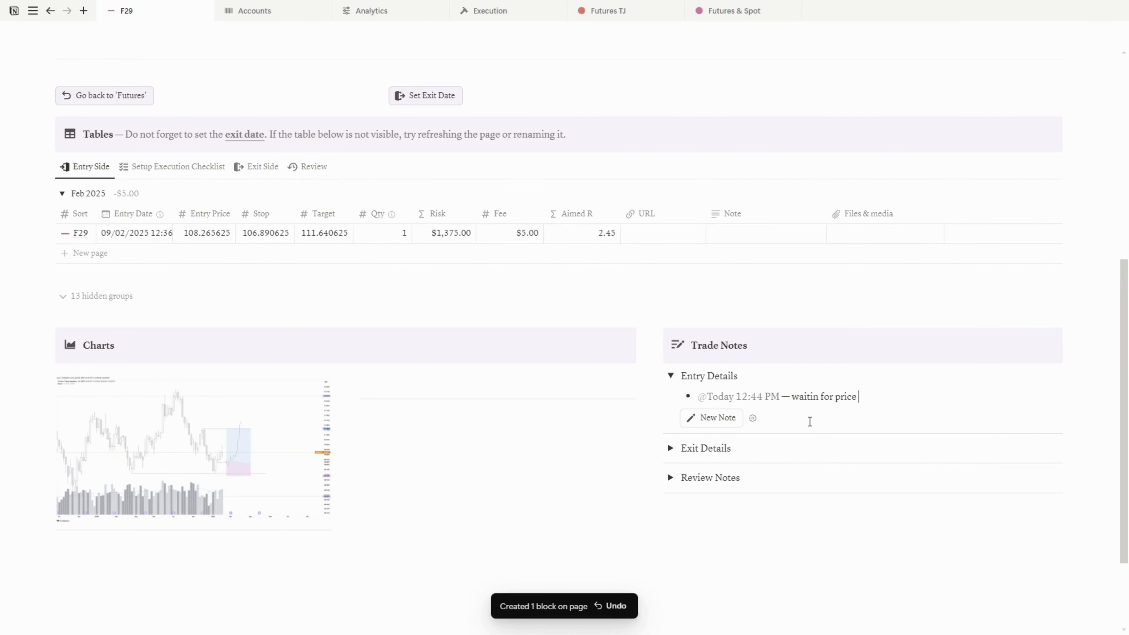
text( to move down to entry)
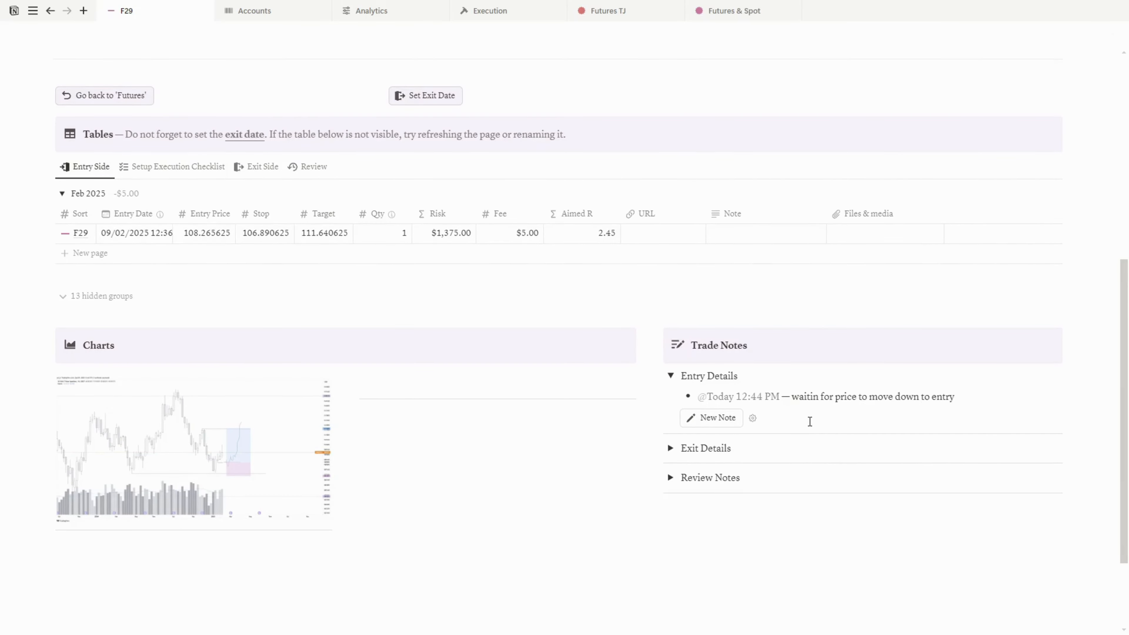
Paste the TradingView chart link into the URL column and the note text into the Note column of the Entry Side row
click(652, 234)
key(ctrl+v)
key(Return)
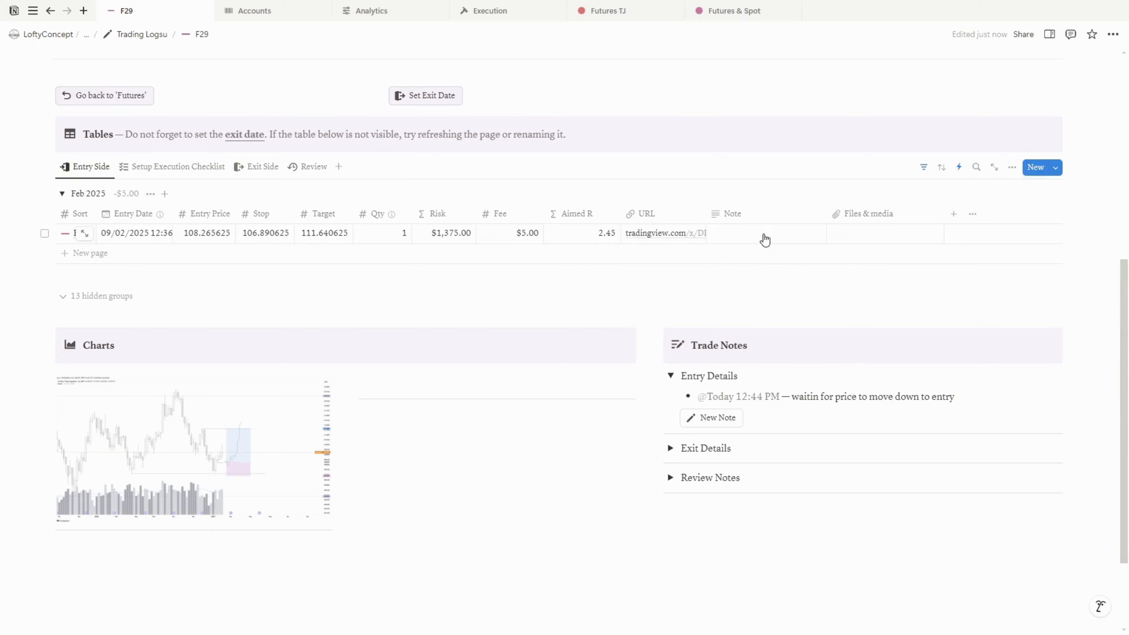
click(764, 236)
text(waitin for price to move down to entry)
key(Tab)
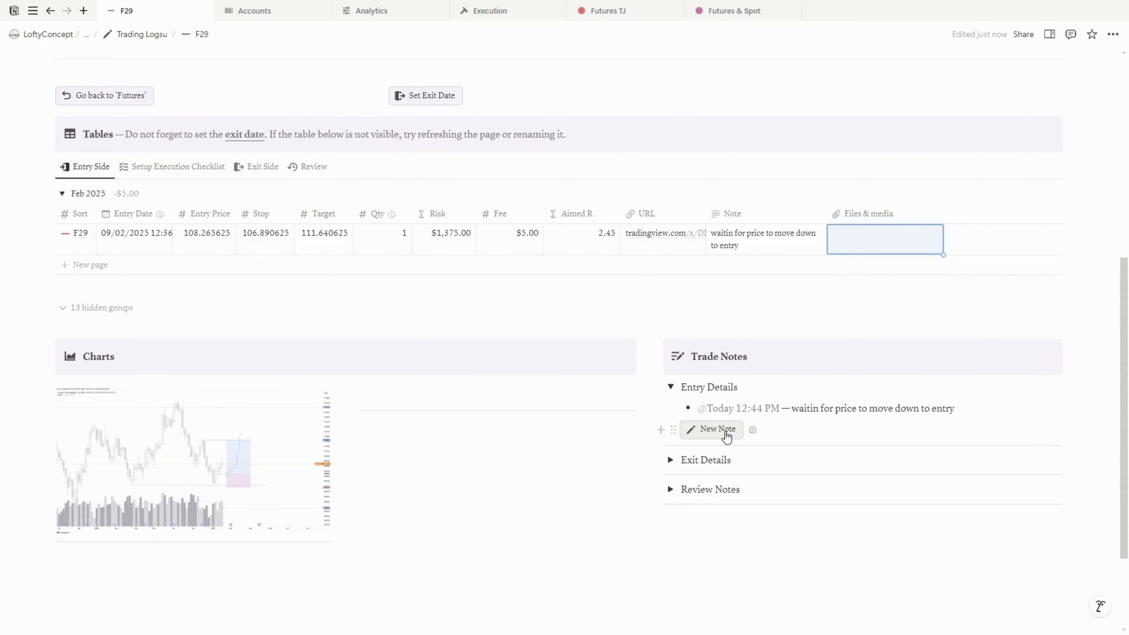
Add a second Entry Details note 'new note' with an @ date mention
click(725, 431)
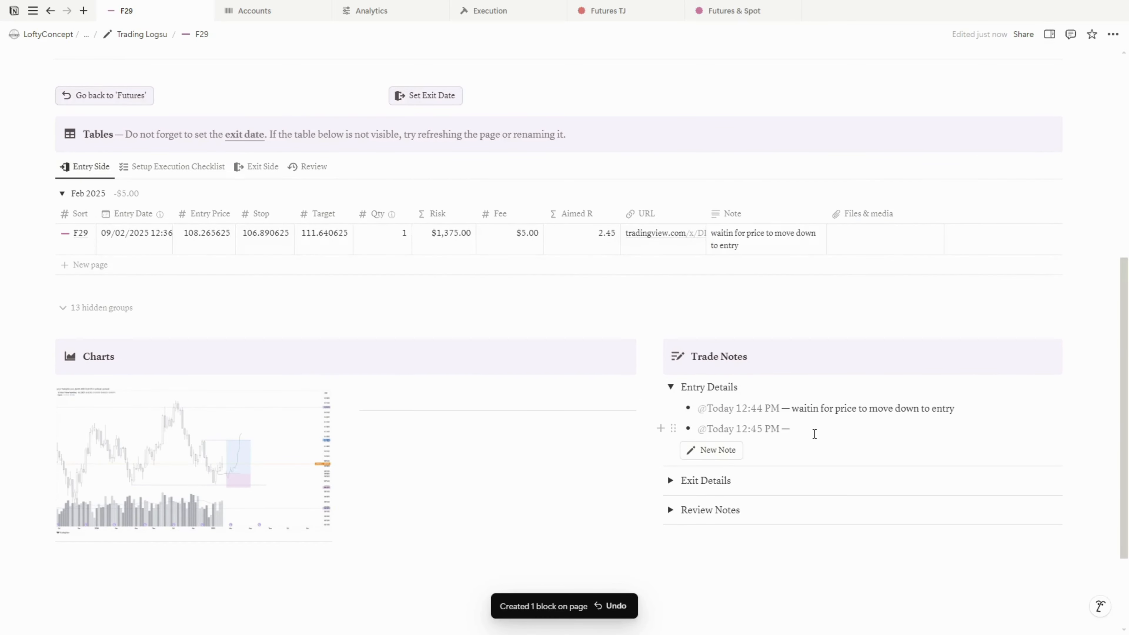
text(new note)
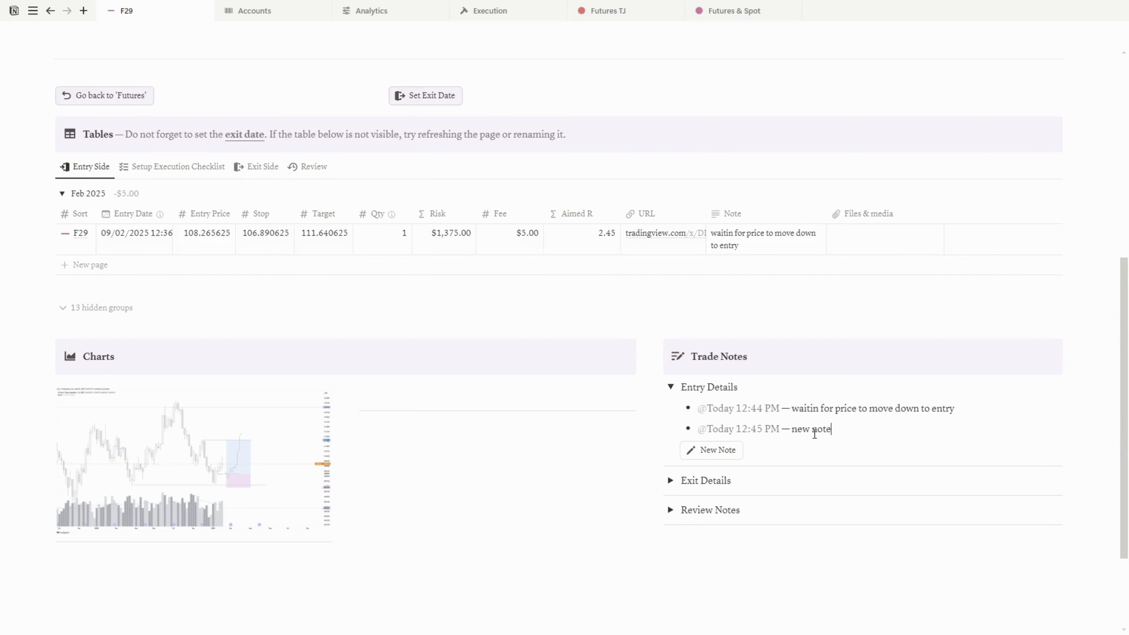
text( @yes)
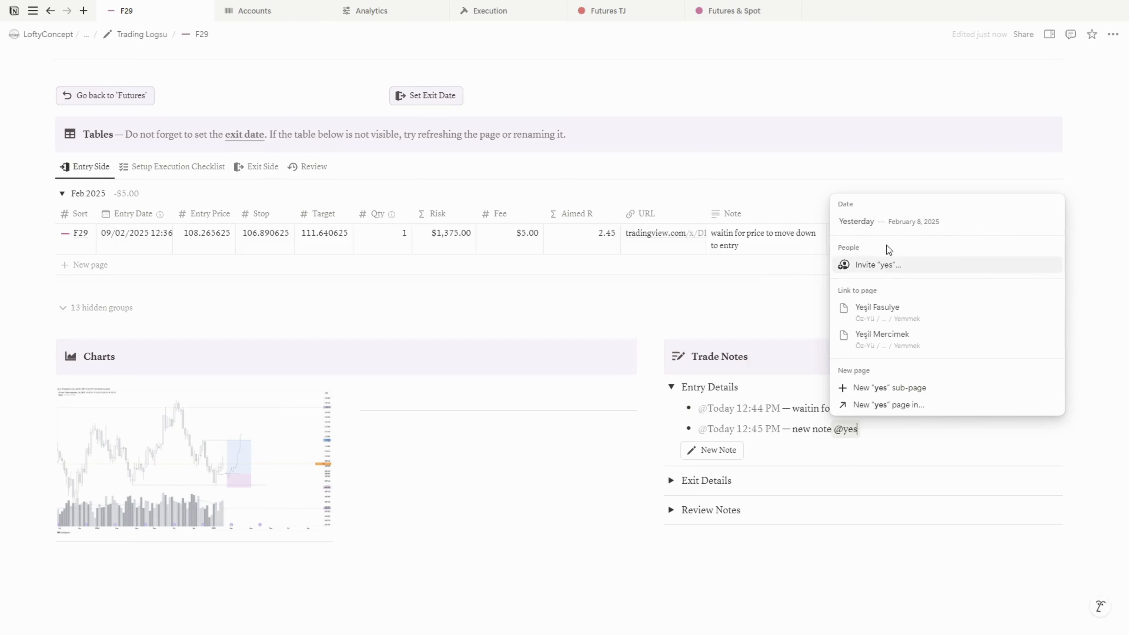
key(Return)
Change the mentioned date to Feb 14, 2025 and set its reminder to on the day of event
click(870, 432)
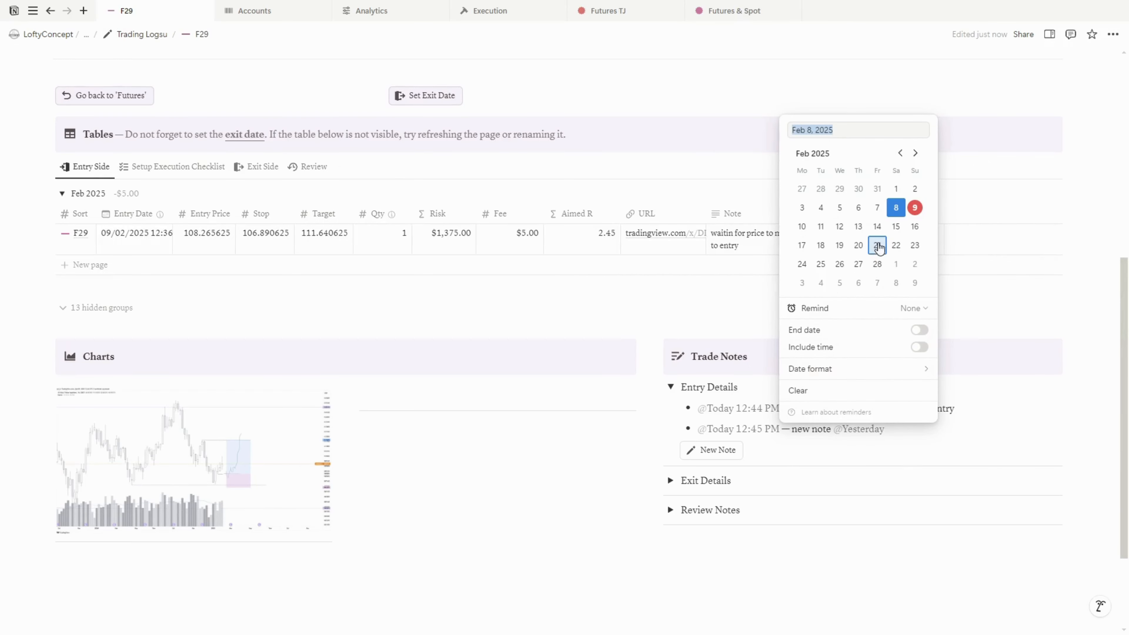
click(877, 226)
click(912, 309)
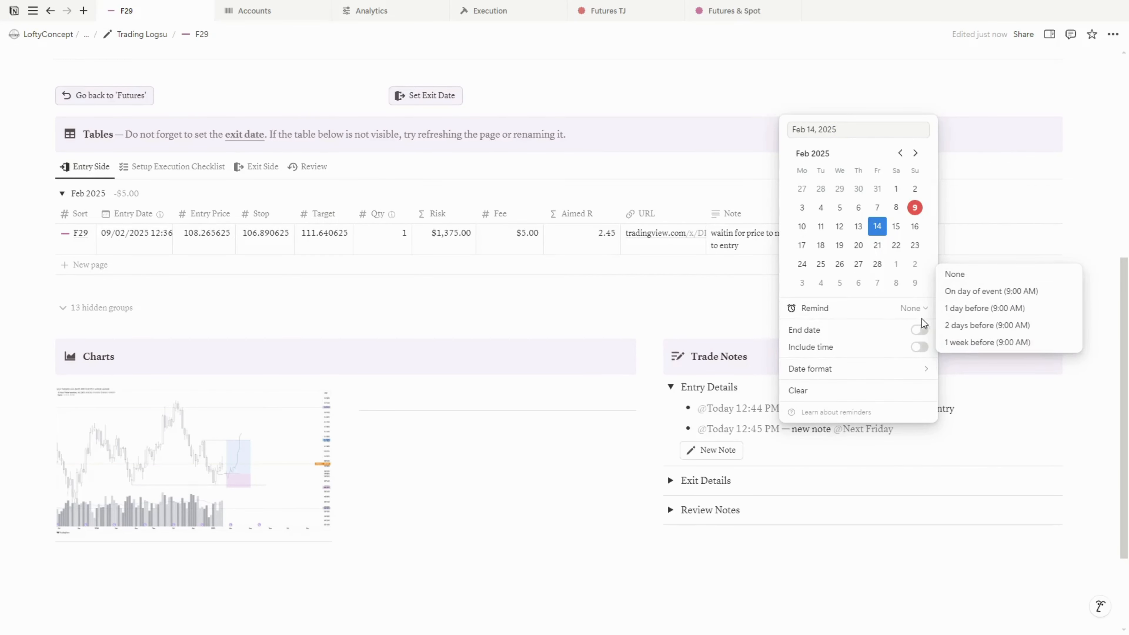
click(980, 292)
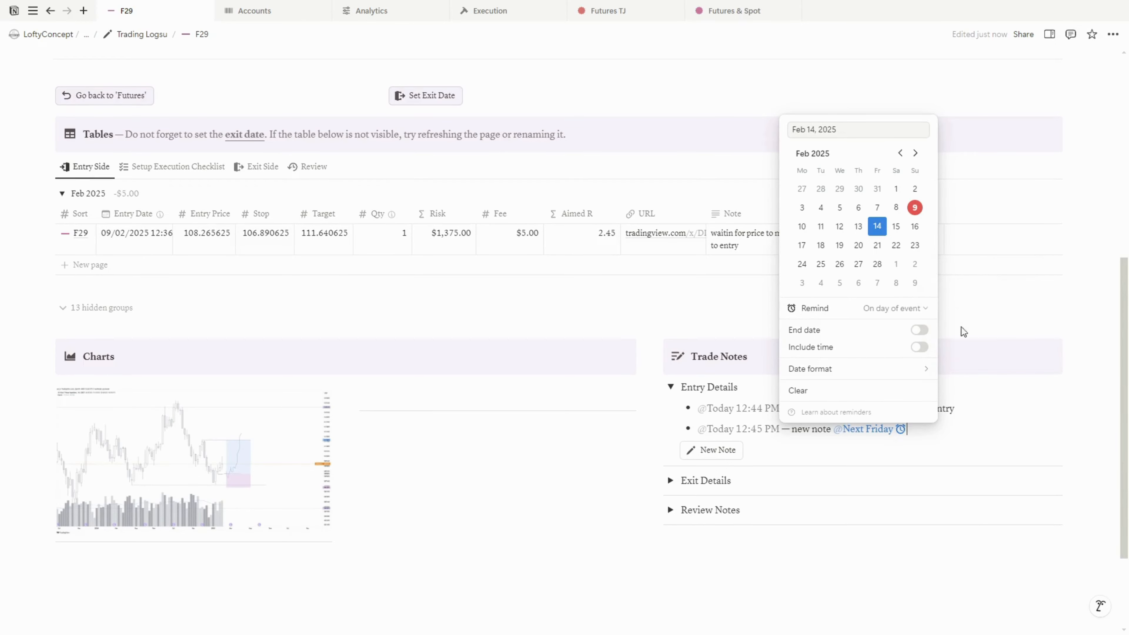
click(928, 446)
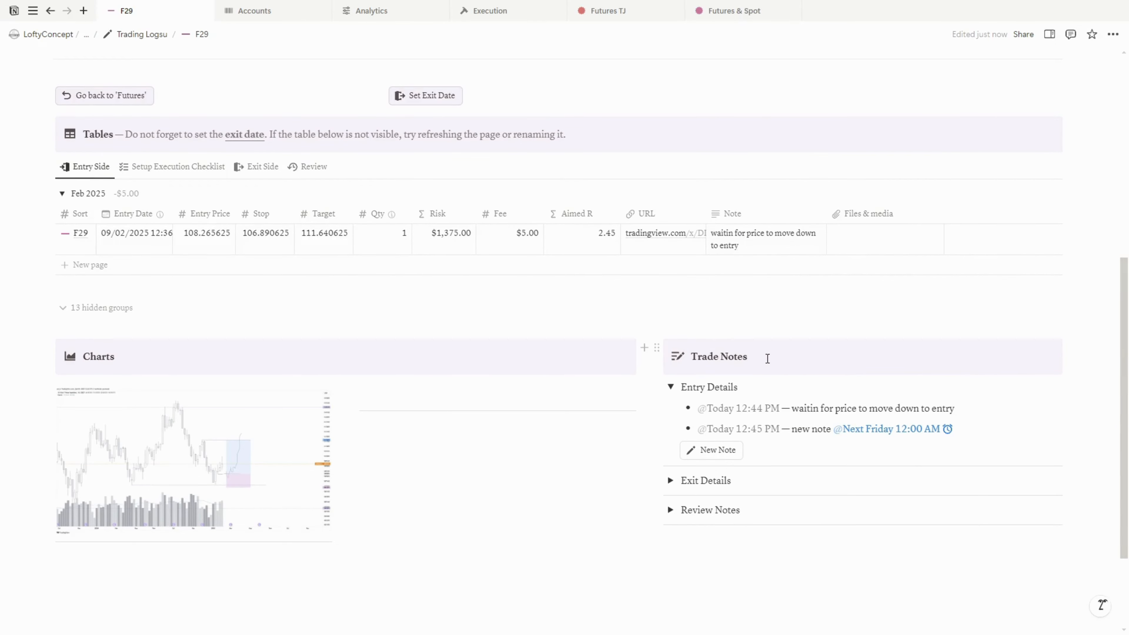
Return to the Futures page and set F29's current price to 110 in the Set Current Prices view
click(84, 106)
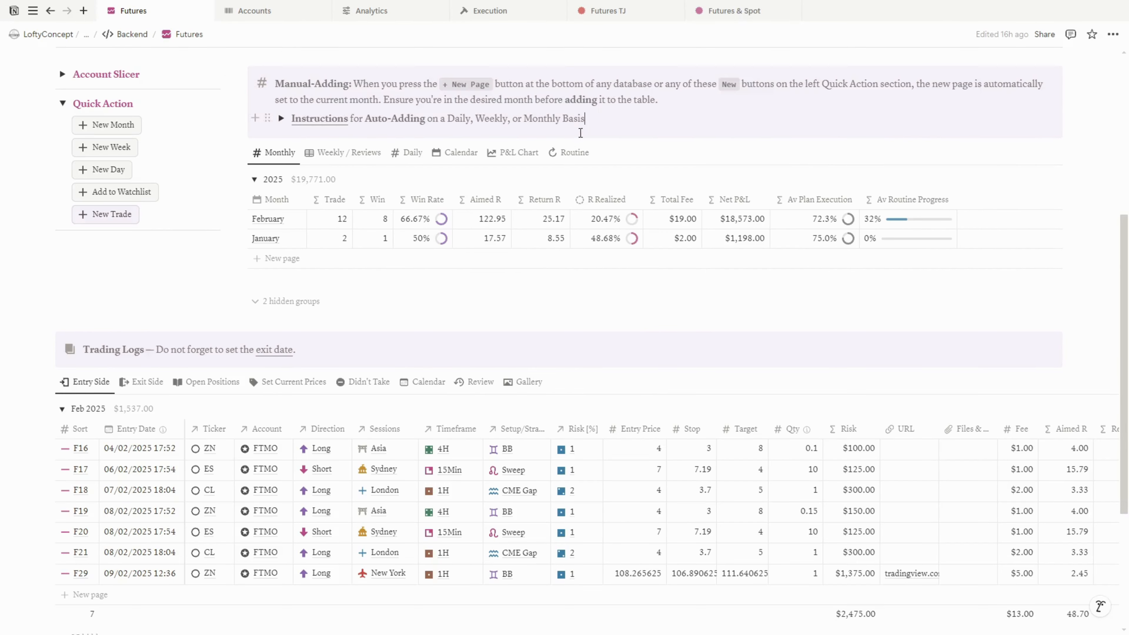
scroll(458, 189, down, 3)
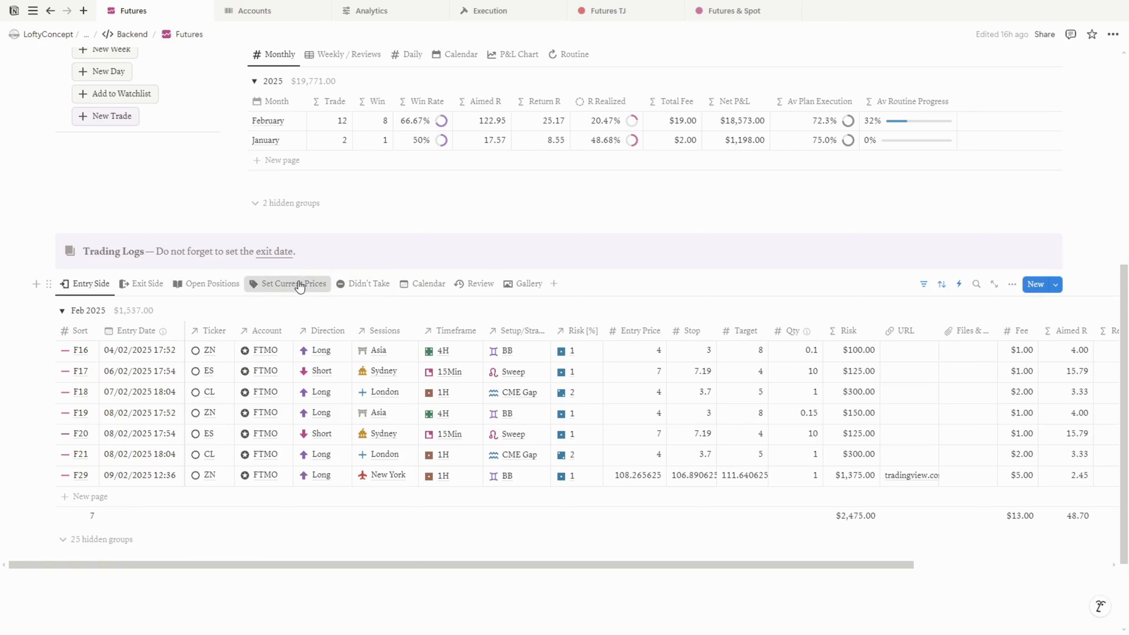
click(316, 291)
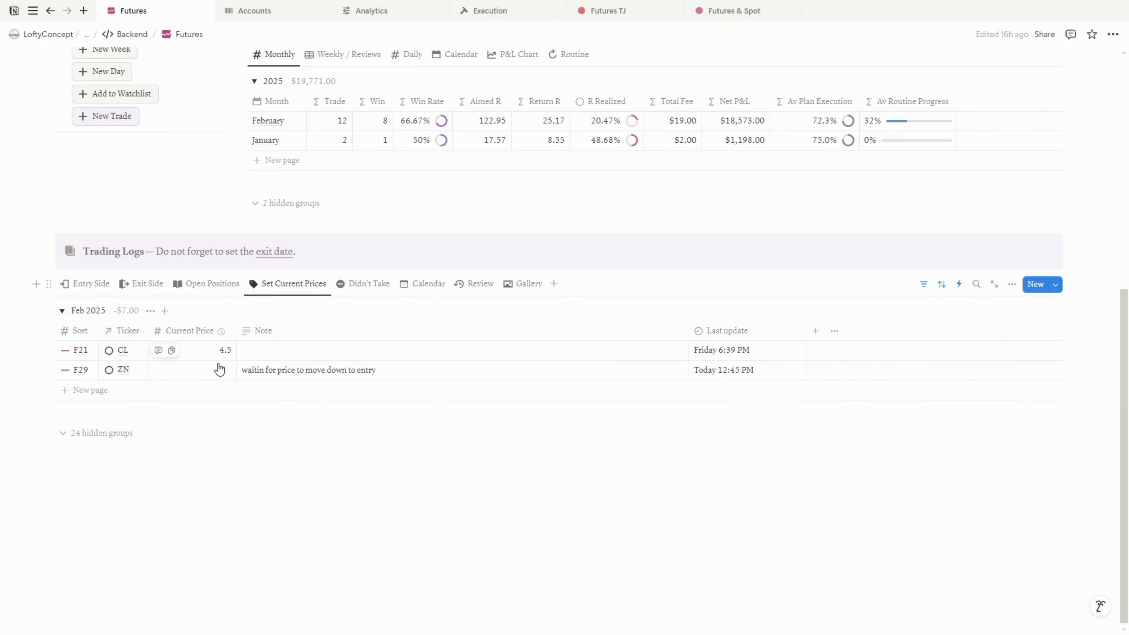
click(207, 372)
text(110)
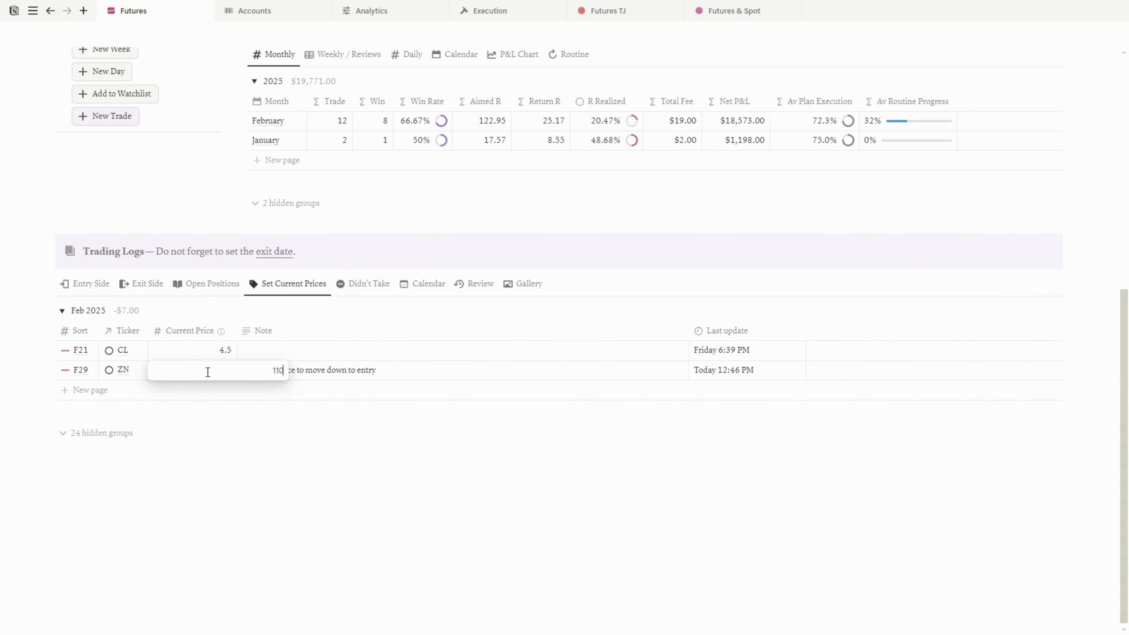
key(Tab)
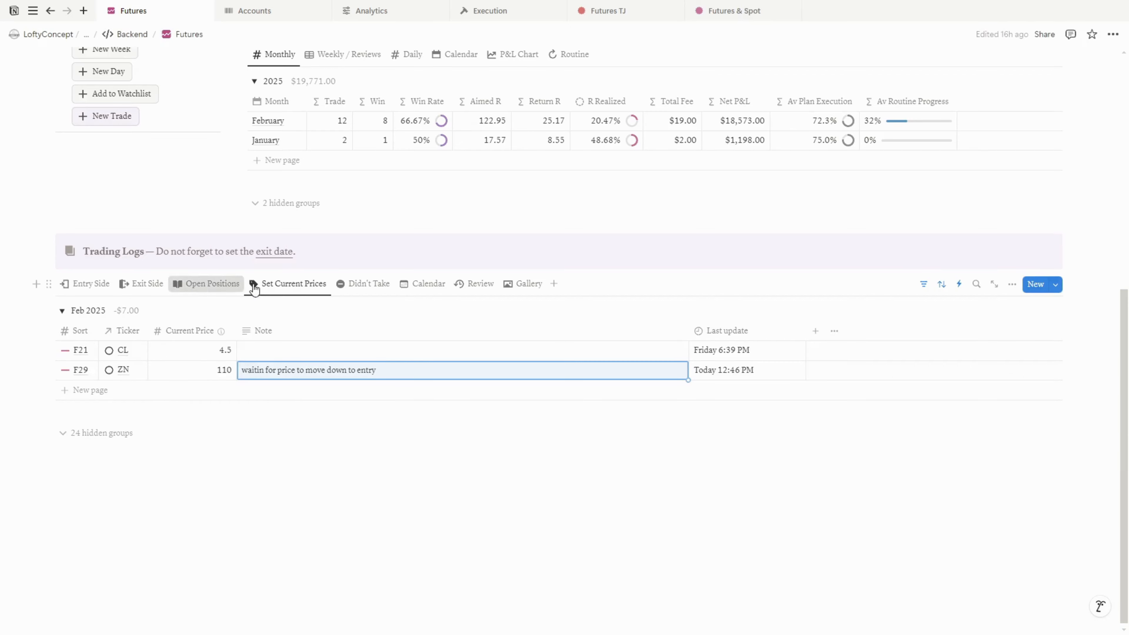
Open the trade from Open Positions and enter a first exit of 110 for quantity 0.5 in the Exit Side table
click(209, 284)
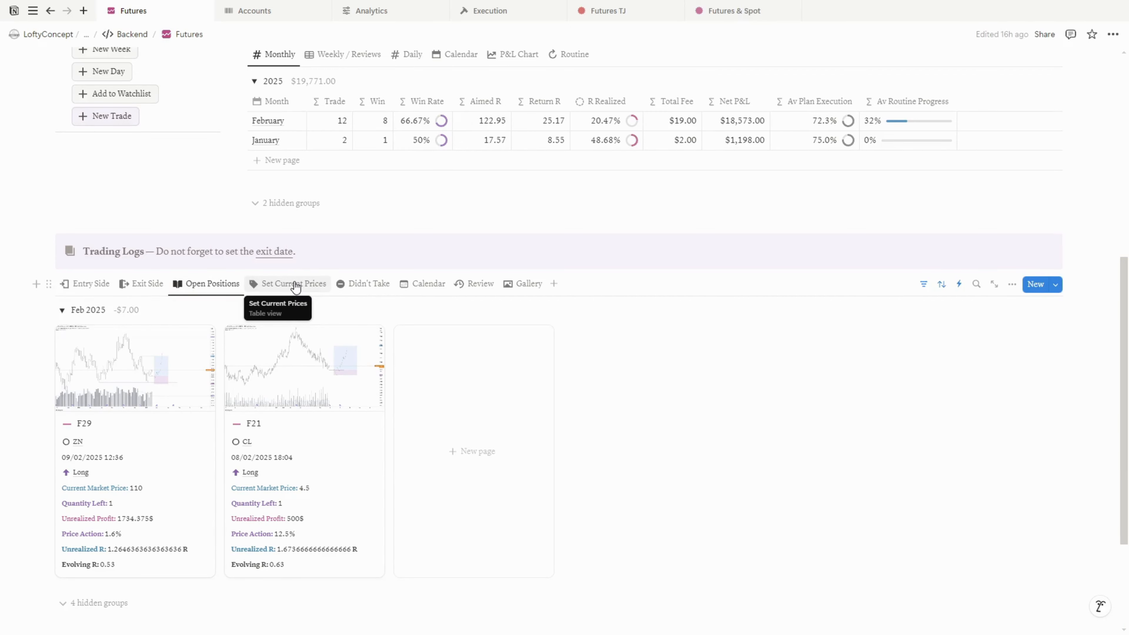
click(142, 284)
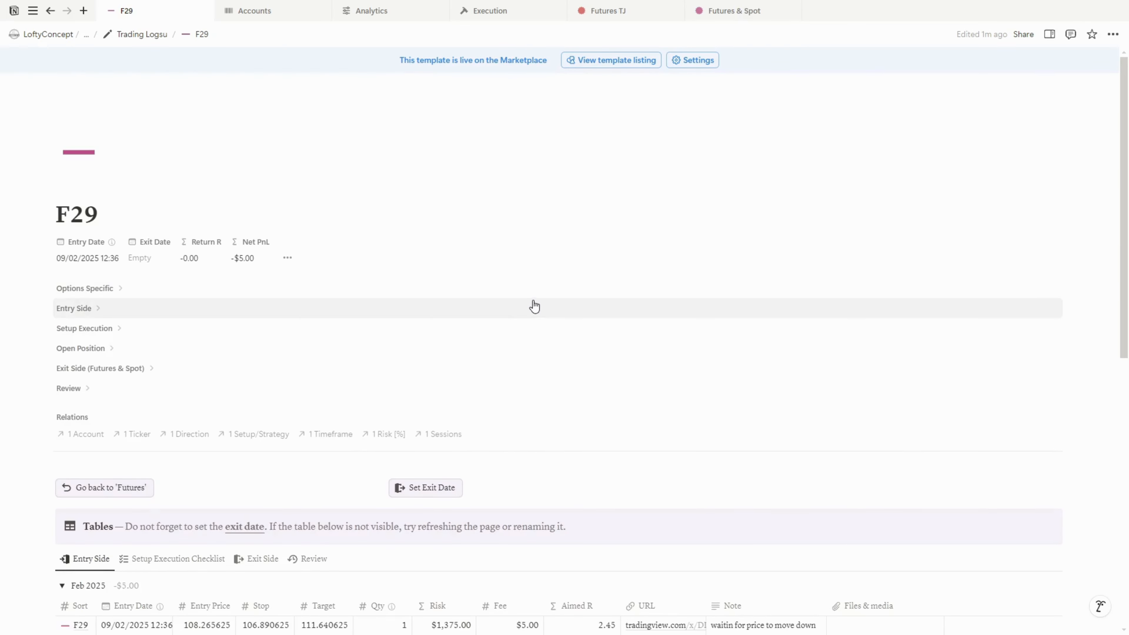
scroll(535, 307, down, 5)
scroll(534, 307, down, 1)
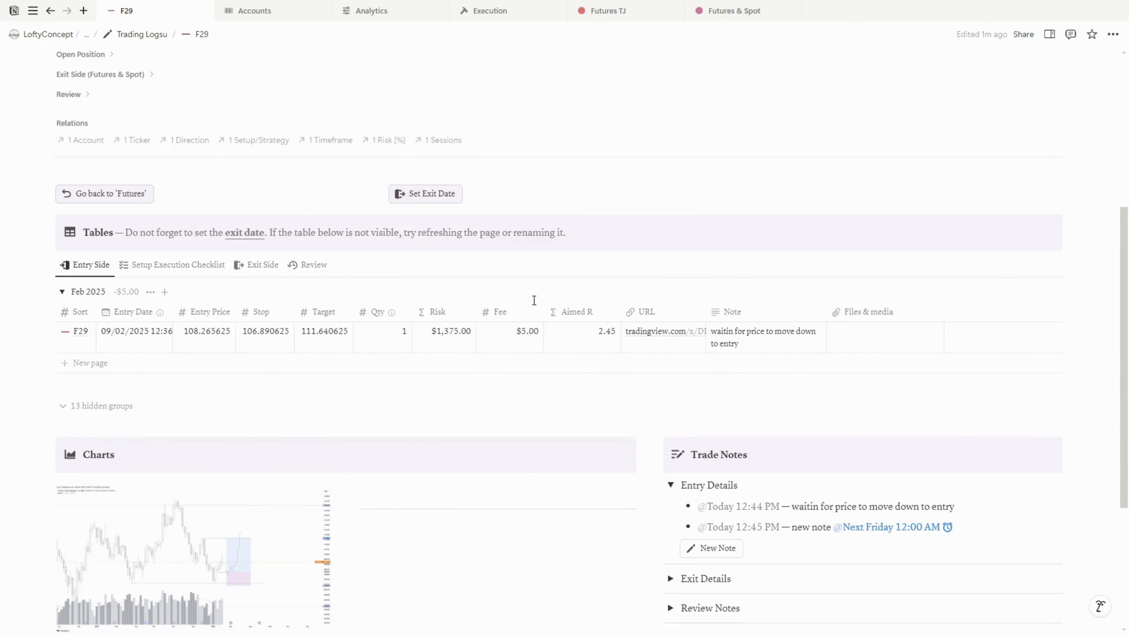
click(240, 267)
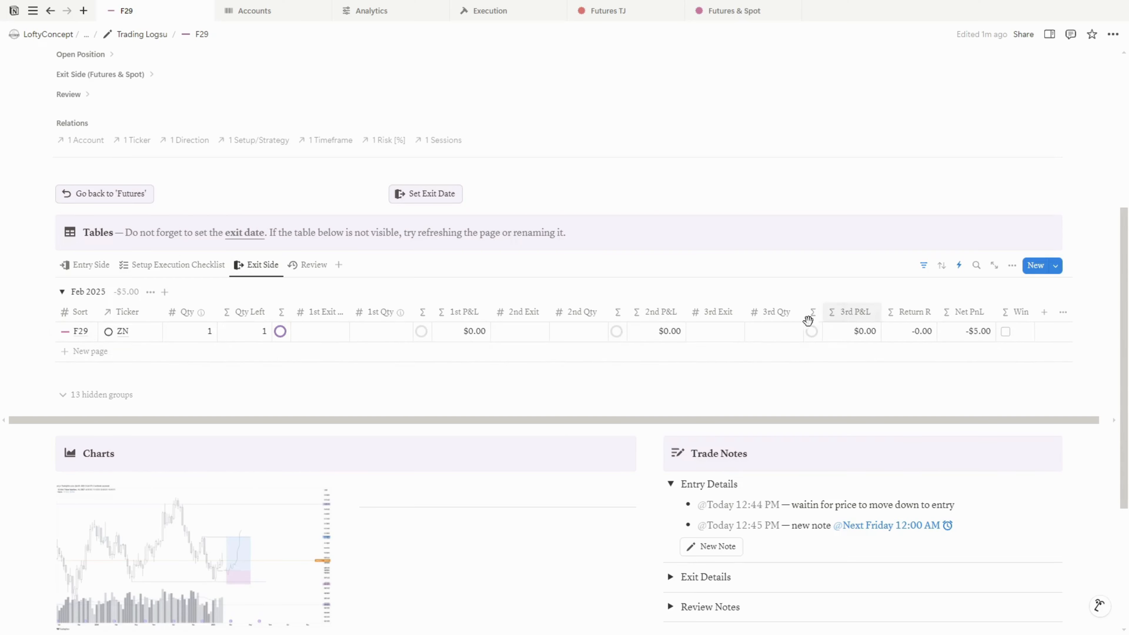
click(338, 340)
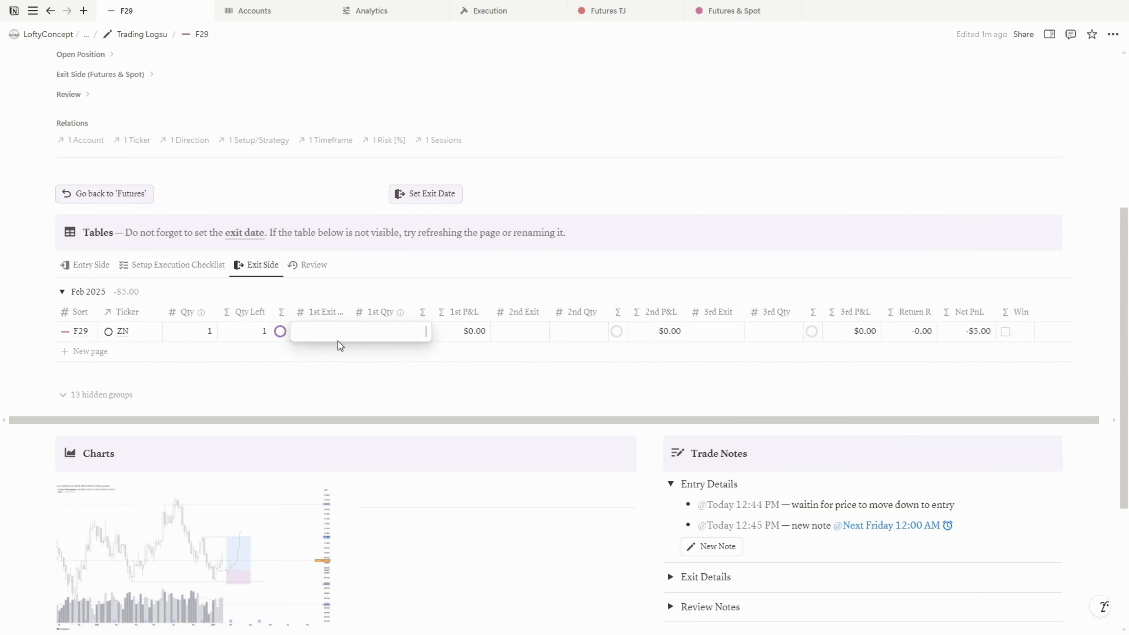
text(110)
key(Tab)
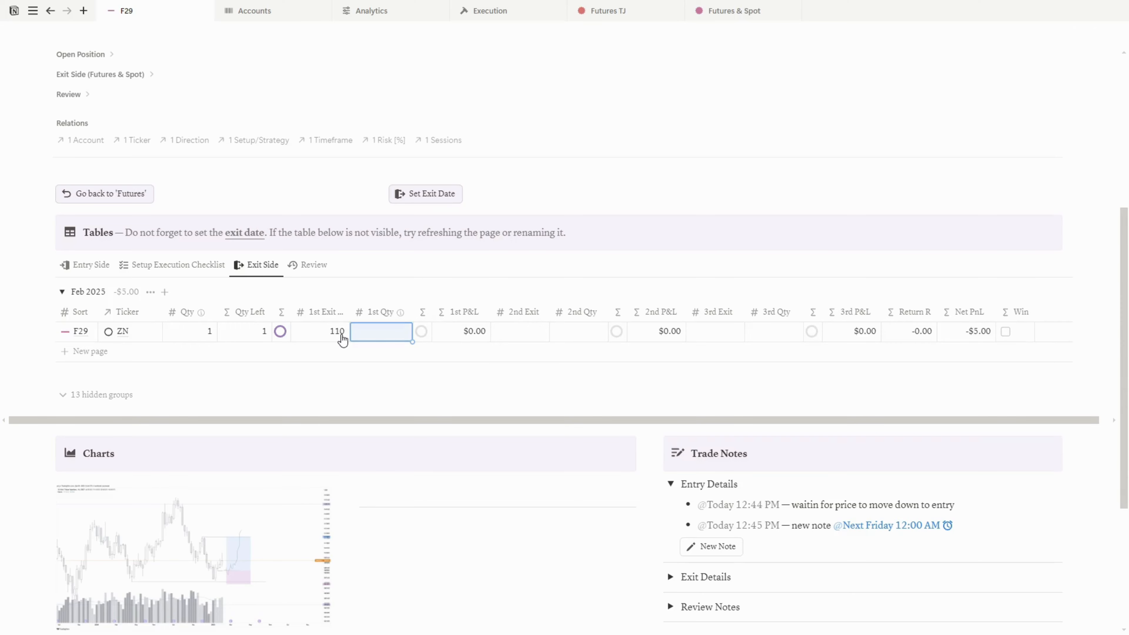
text(0.5)
key(Tab)
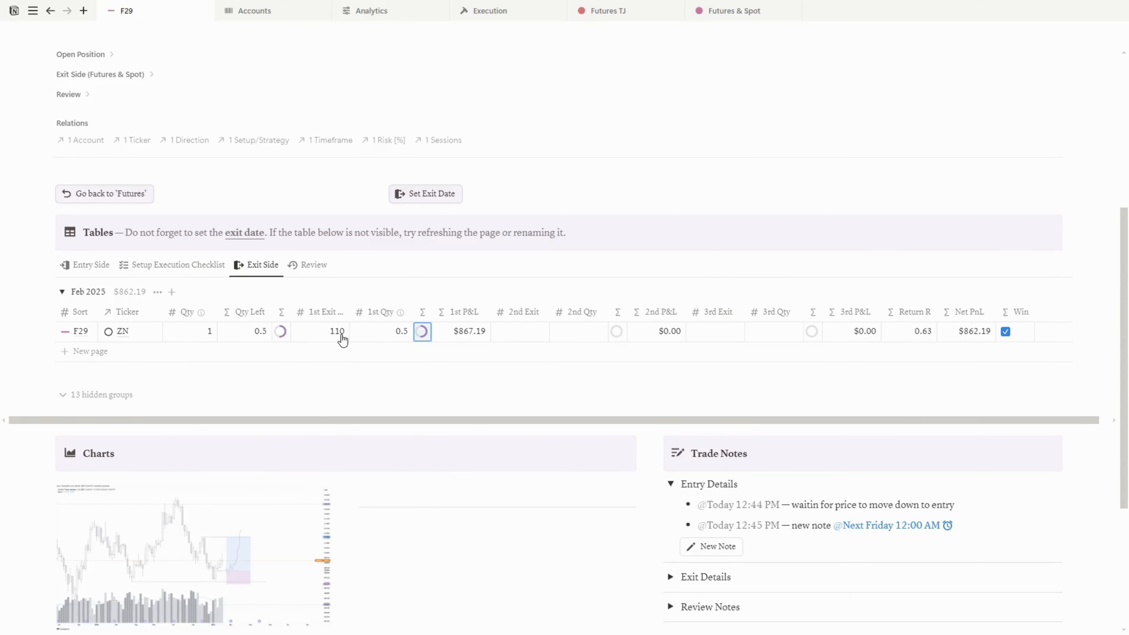
Enter a second exit of 111 with quantity 0.3
click(532, 333)
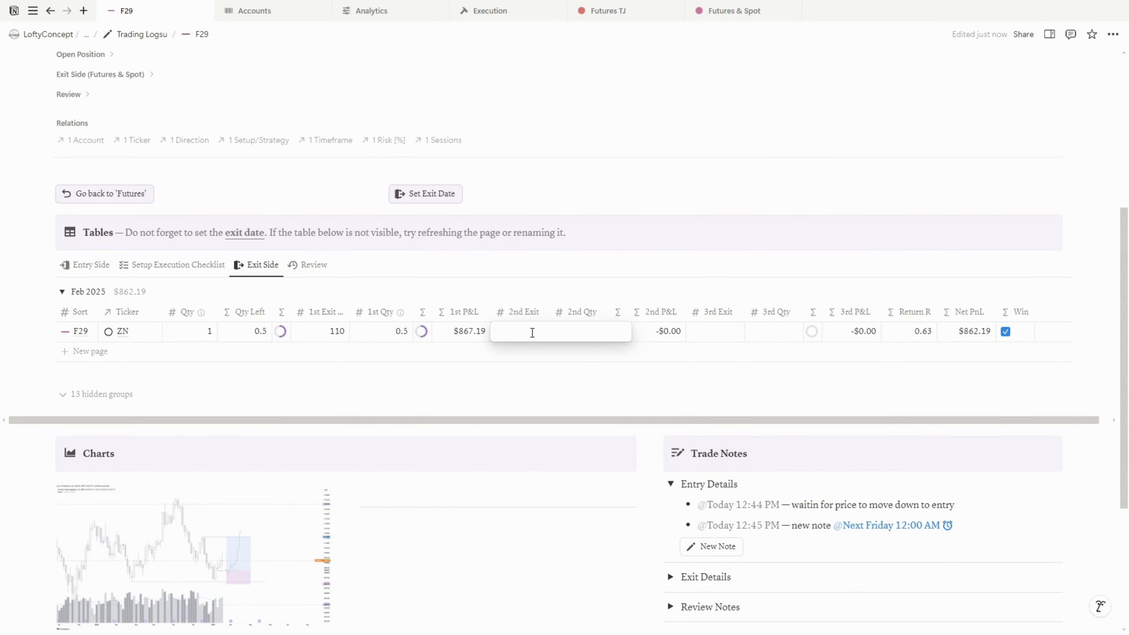
text(111)
key(Tab)
text(0)
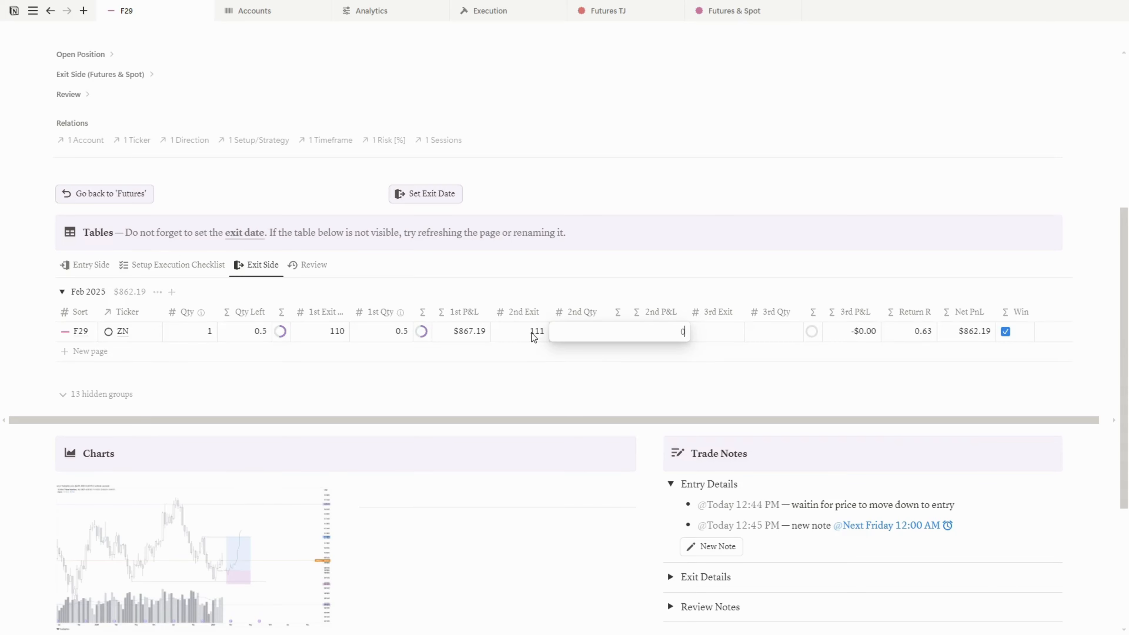
text(.3)
key(Tab)
Enter a third exit of 111.6 with quantity 0.2
click(734, 331)
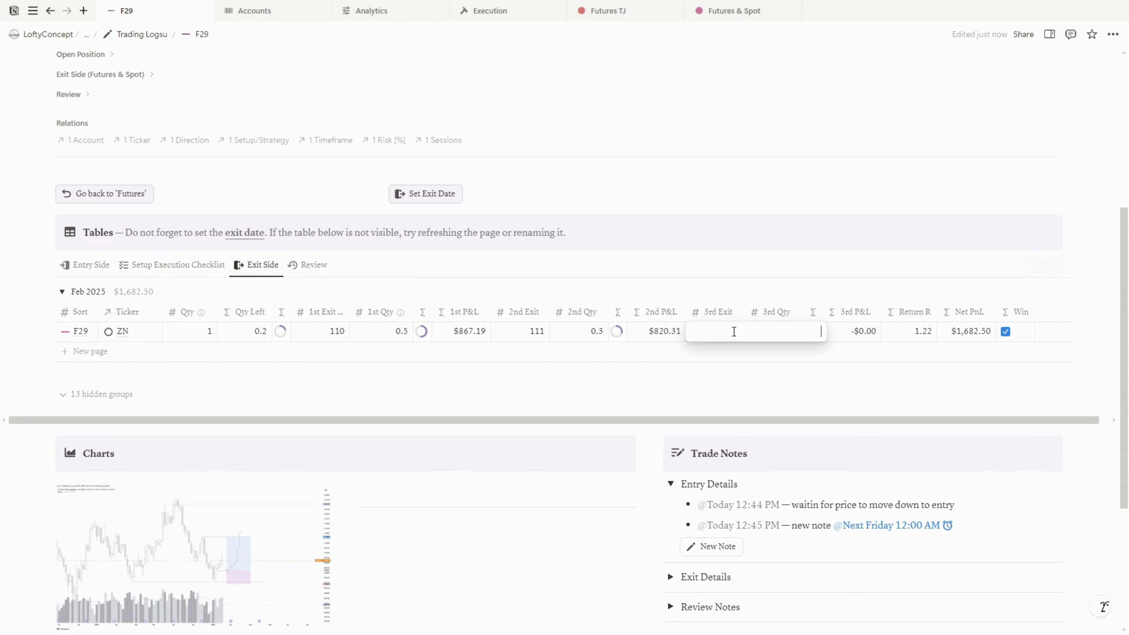
text(111)
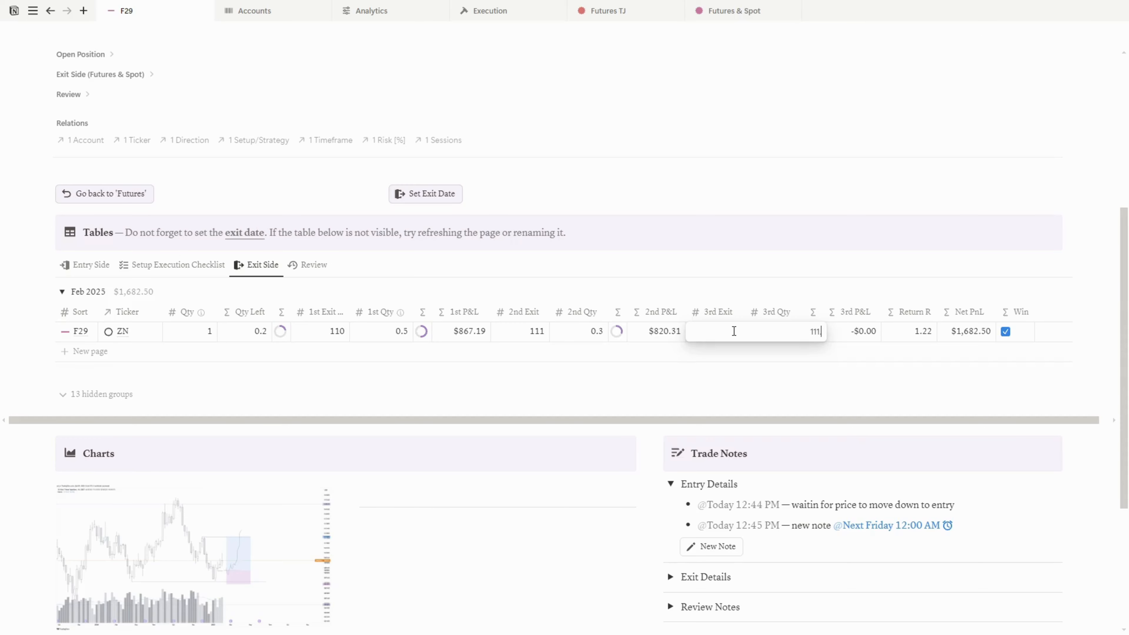
text(.6)
key(Tab)
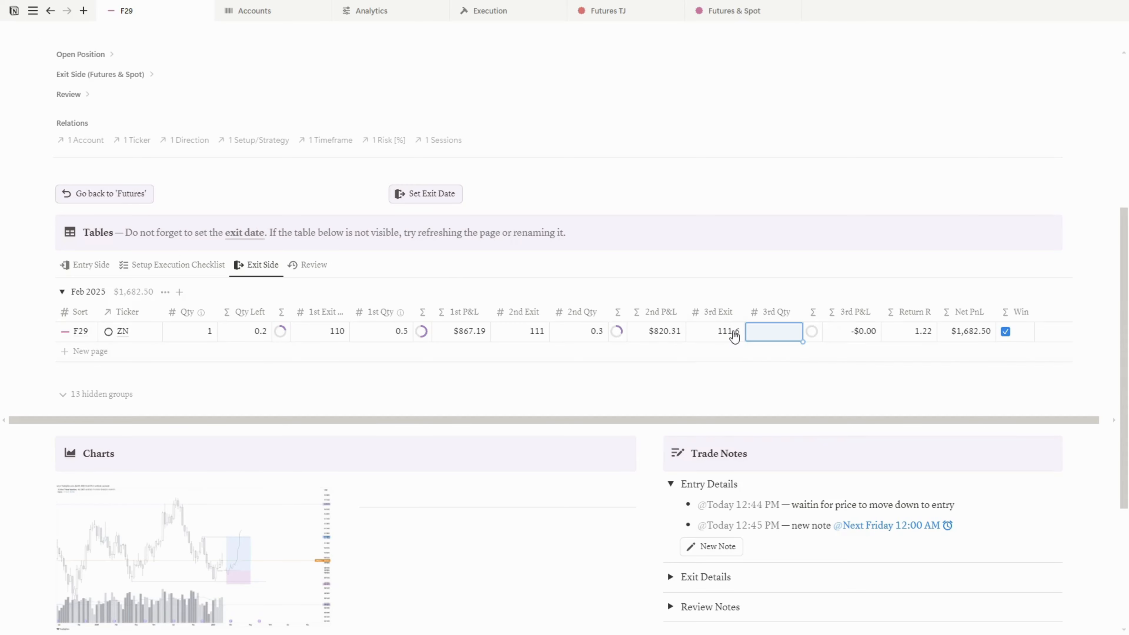
text(0.2)
key(Tab)
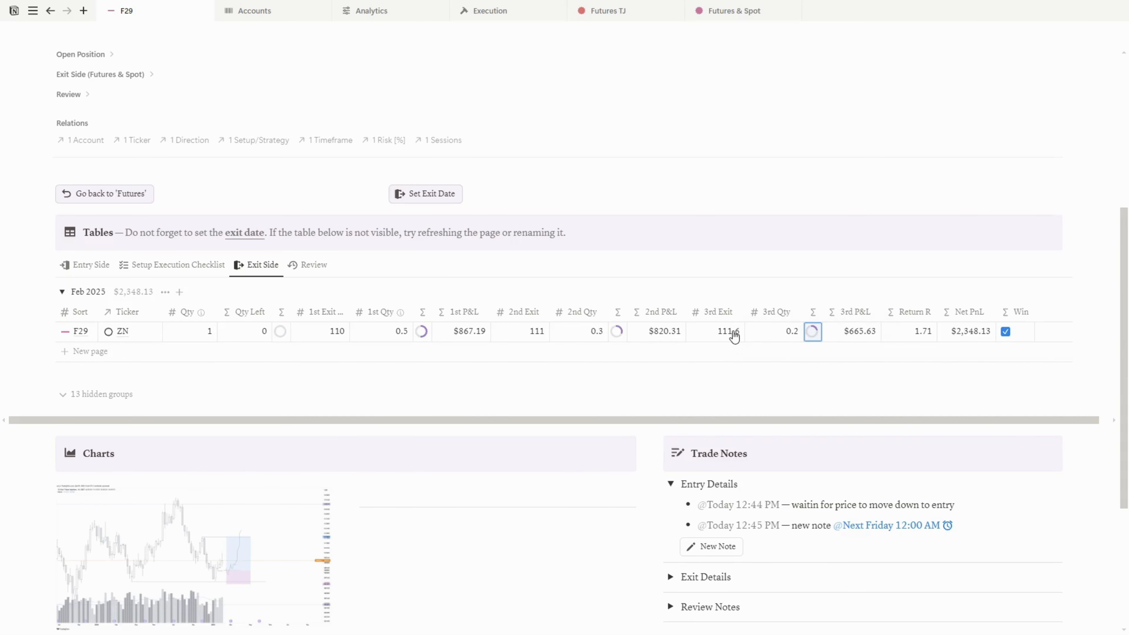
Stamp the trade's exit date with Set Exit Date and switch the trade tables to the Review view
scroll(733, 337, up, 2)
click(432, 292)
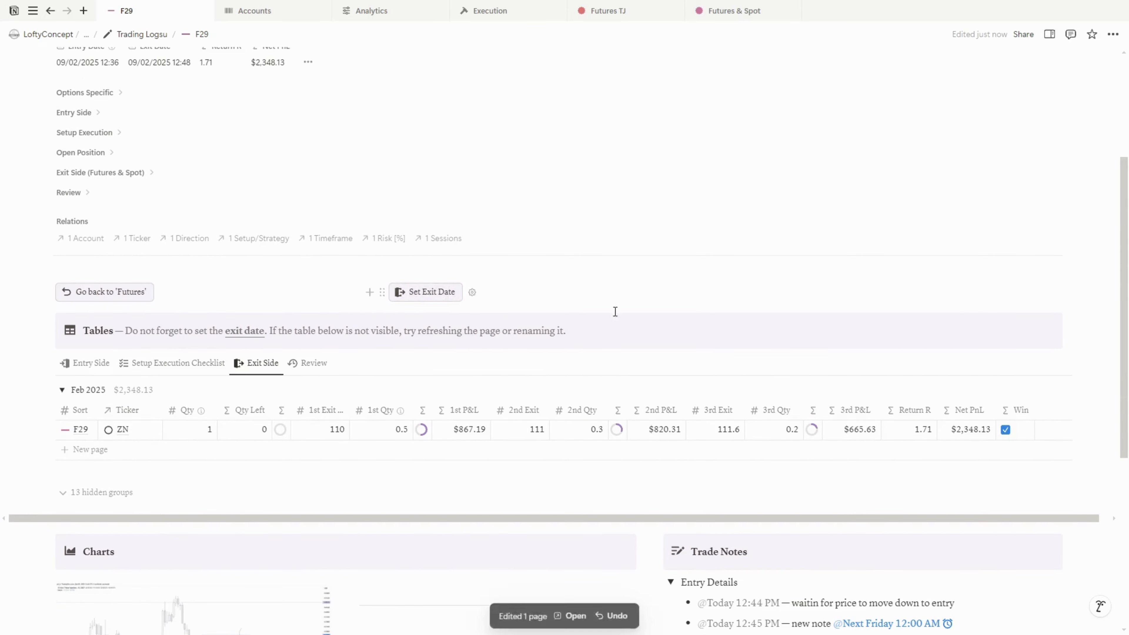
scroll(637, 334, up, 4)
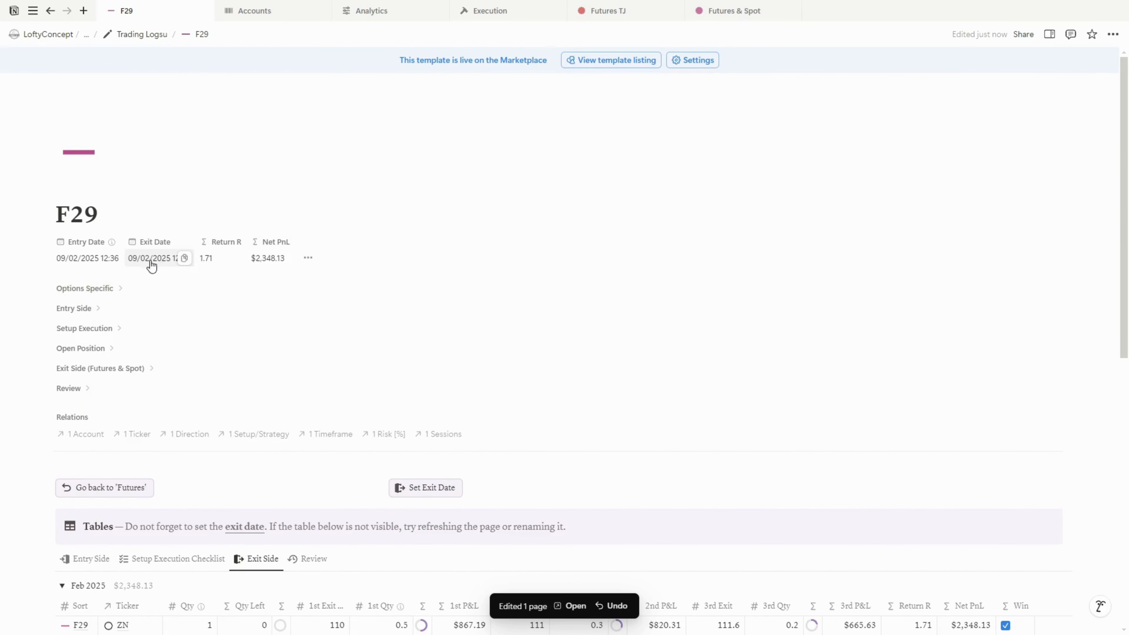
scroll(448, 360, down, 2)
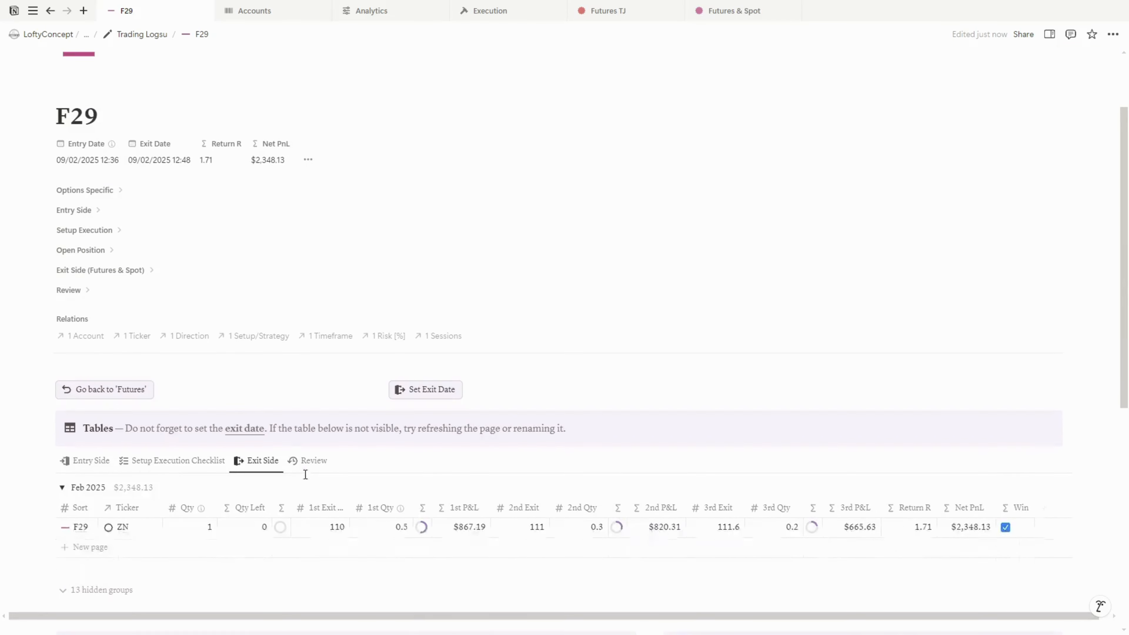
click(308, 461)
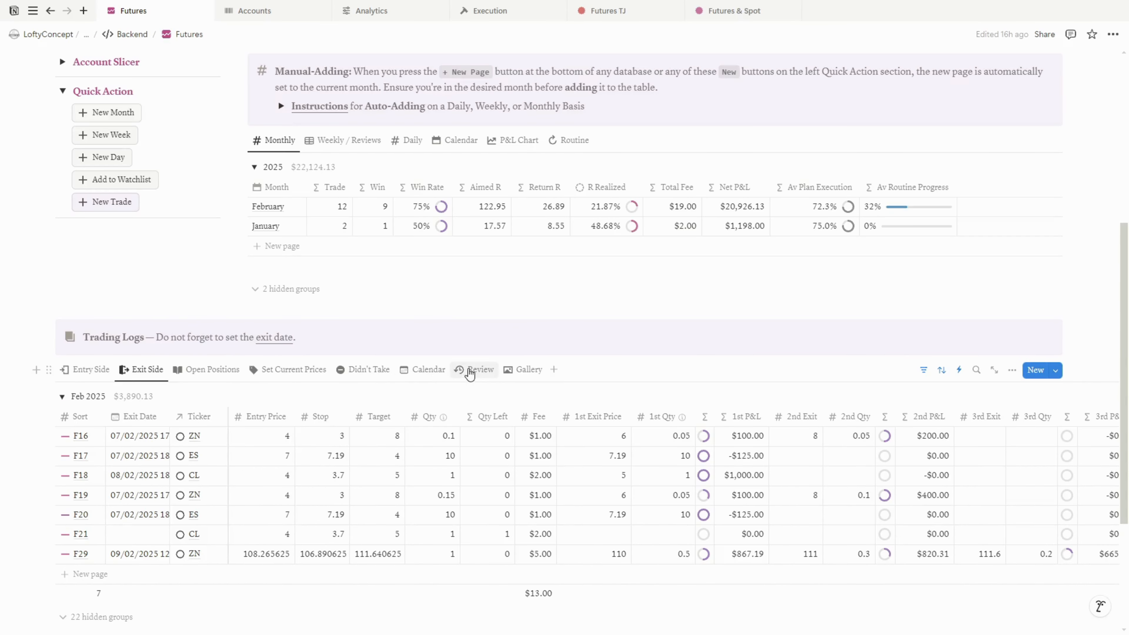
Return to the Futures page and set trade F29's Lowest to 107 and Highest to 111.6 in the Review view
click(471, 371)
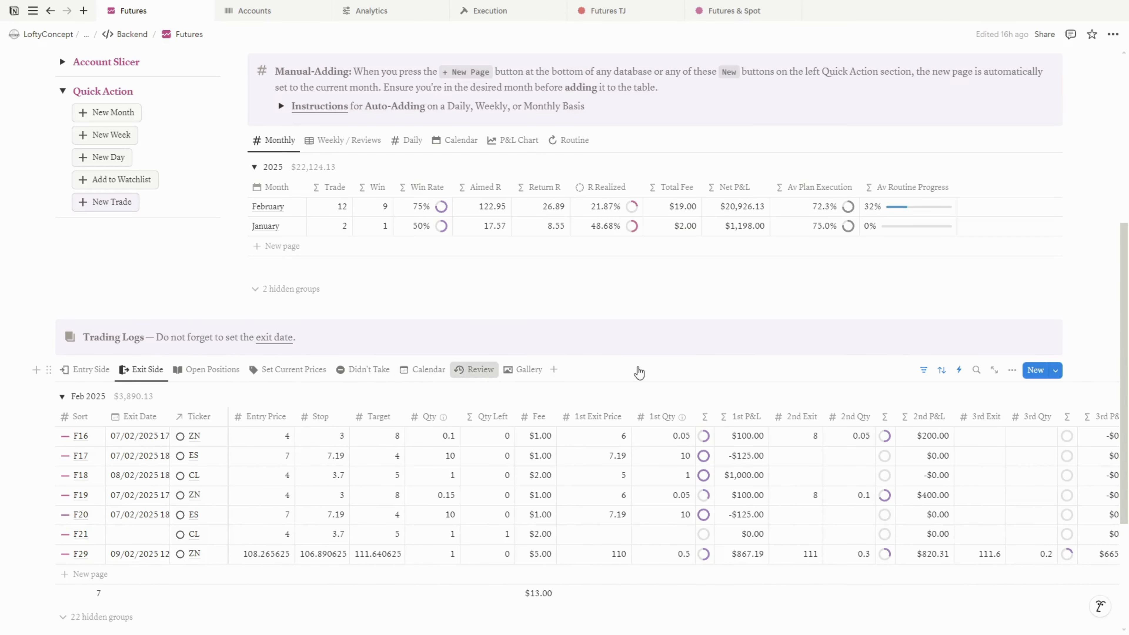
scroll(630, 367, down, 2)
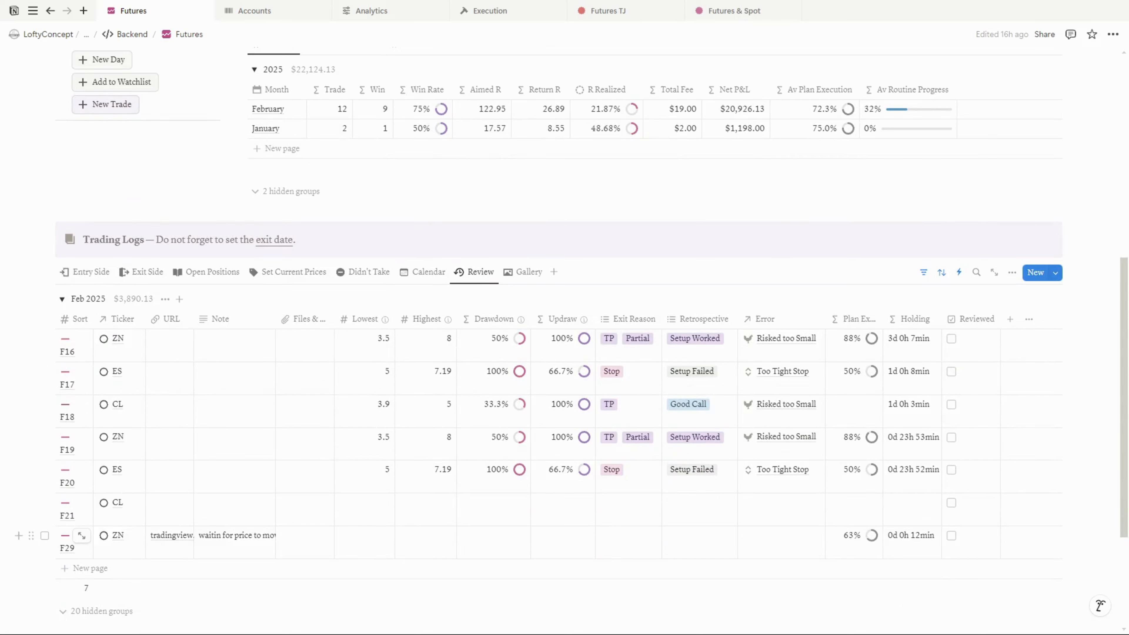
click(368, 543)
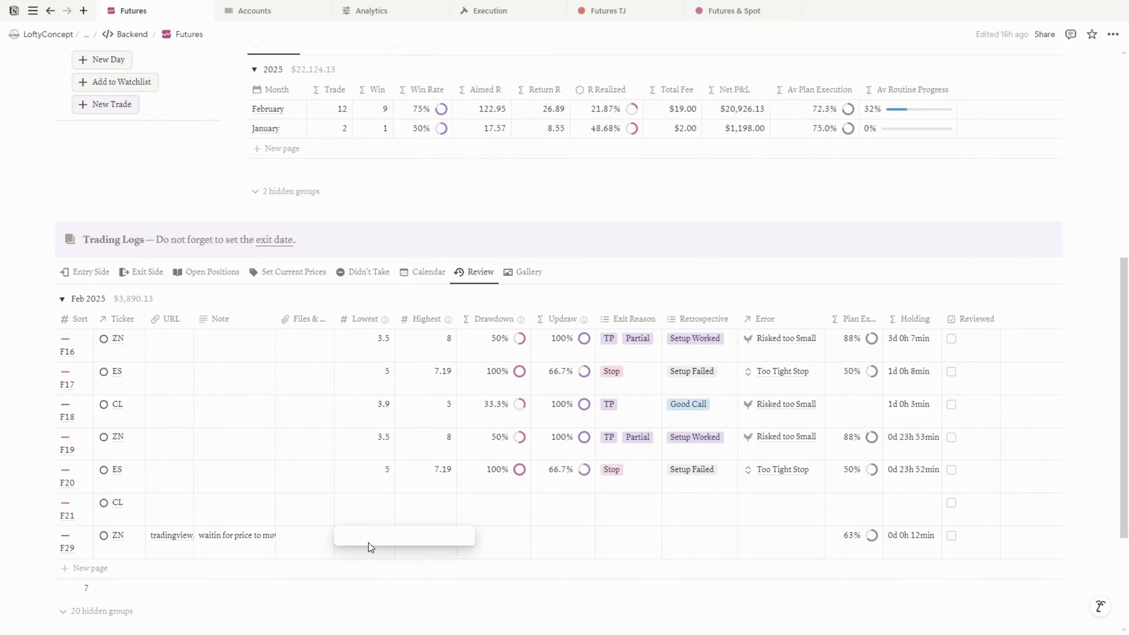
text(107)
key(Tab)
text(11)
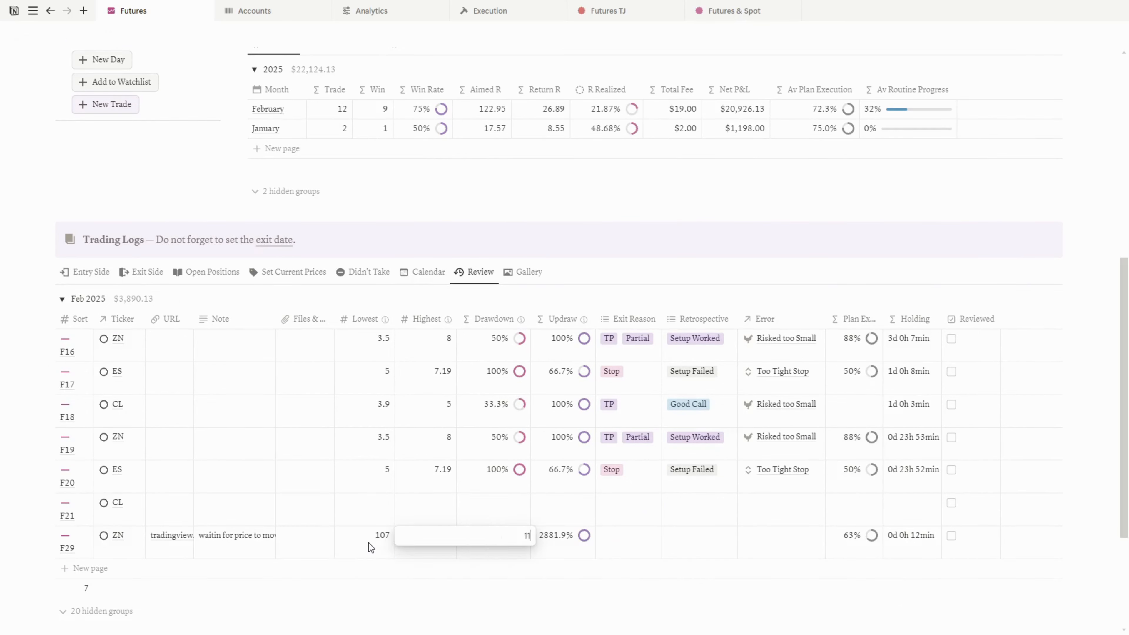
text(1.6)
key(Tab)
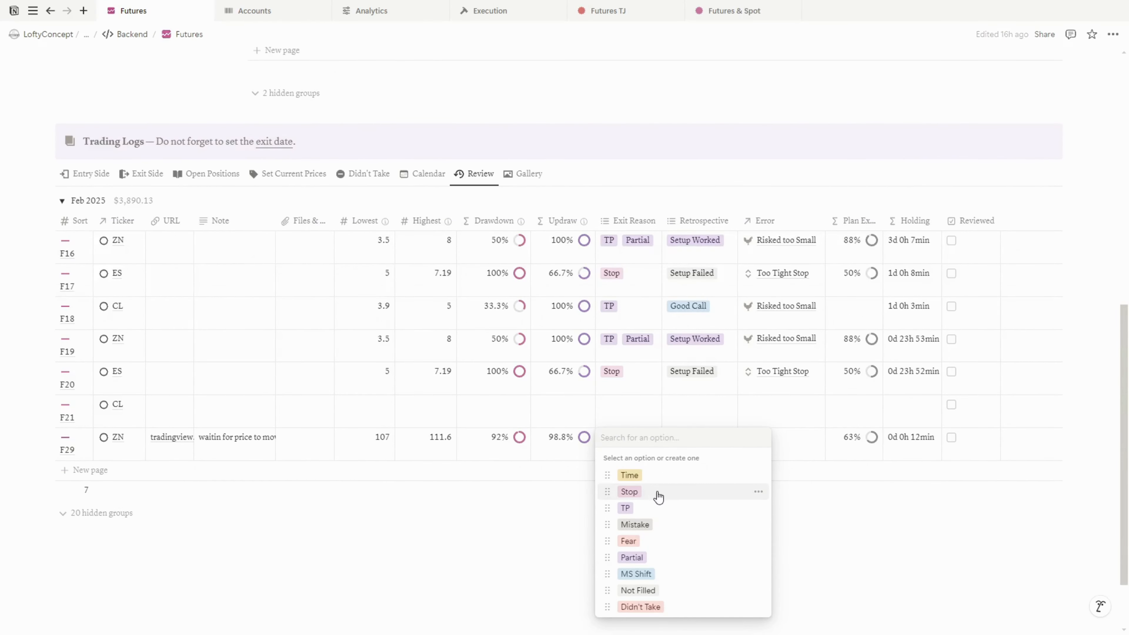
Set F29's exit reasons to TP and Partial and its retrospective to Setup Worked
click(654, 507)
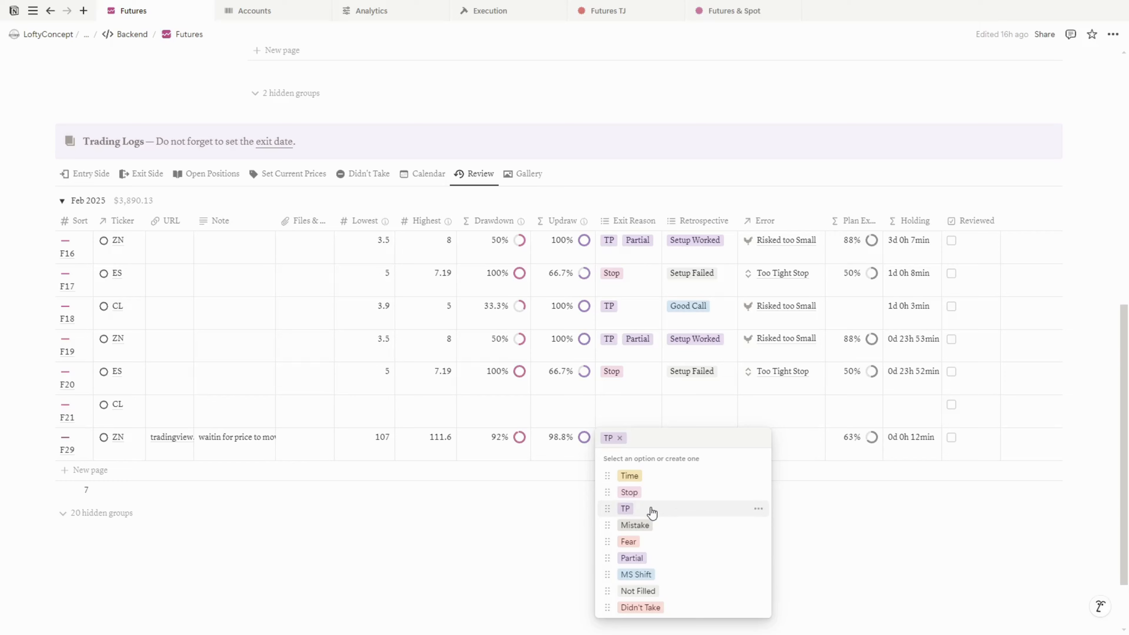
click(656, 558)
click(706, 447)
click(707, 447)
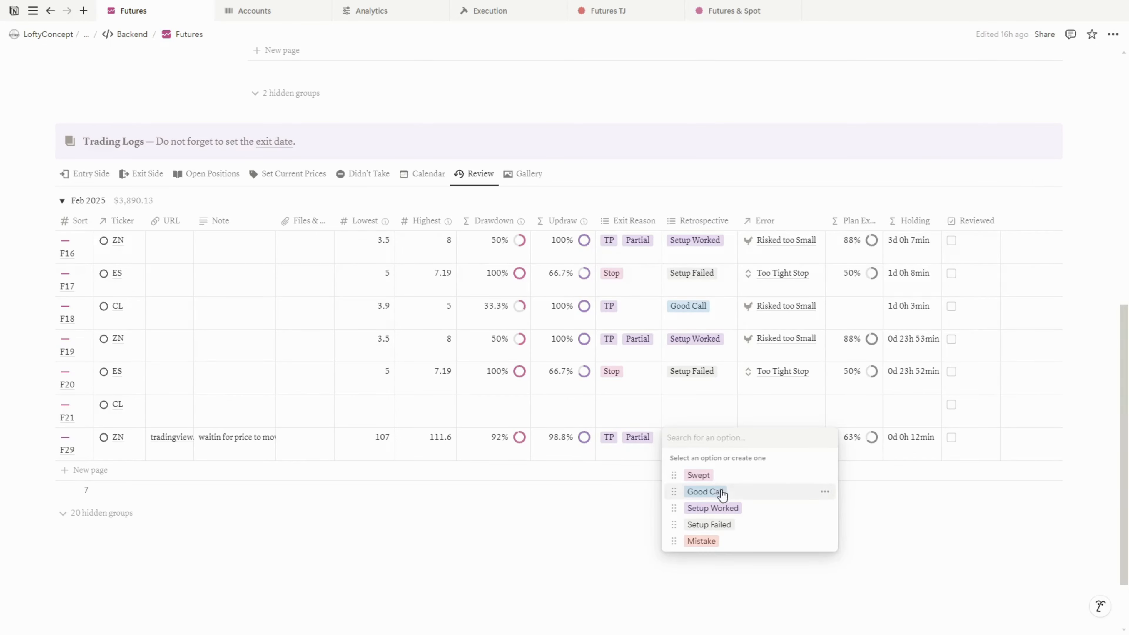
click(712, 508)
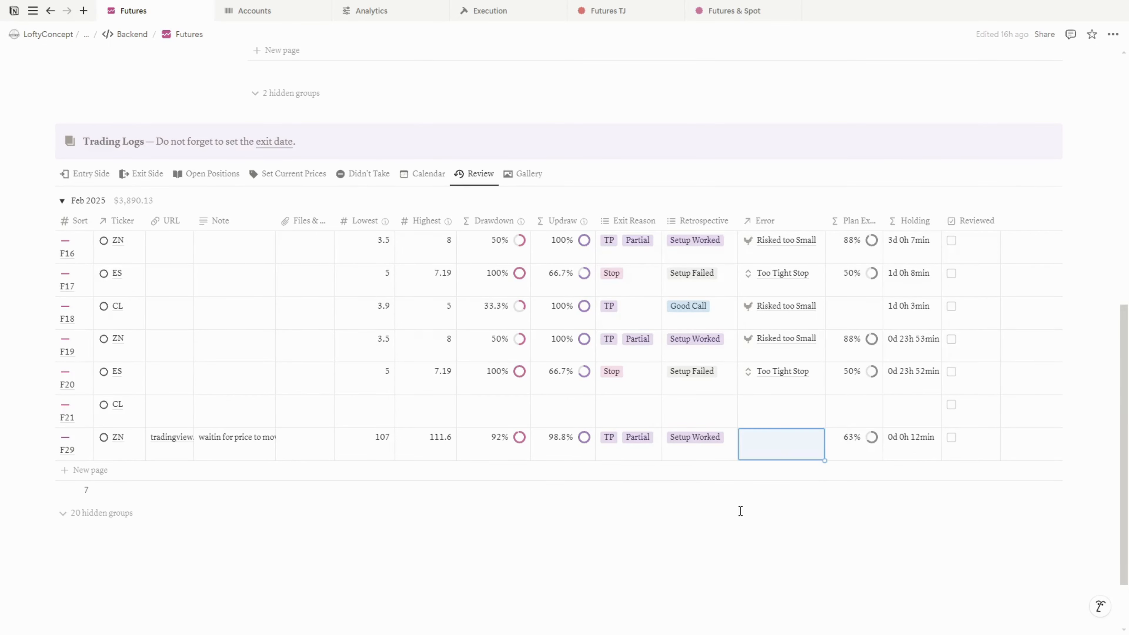
Link the error Too Loose Stop to trade F29
click(787, 442)
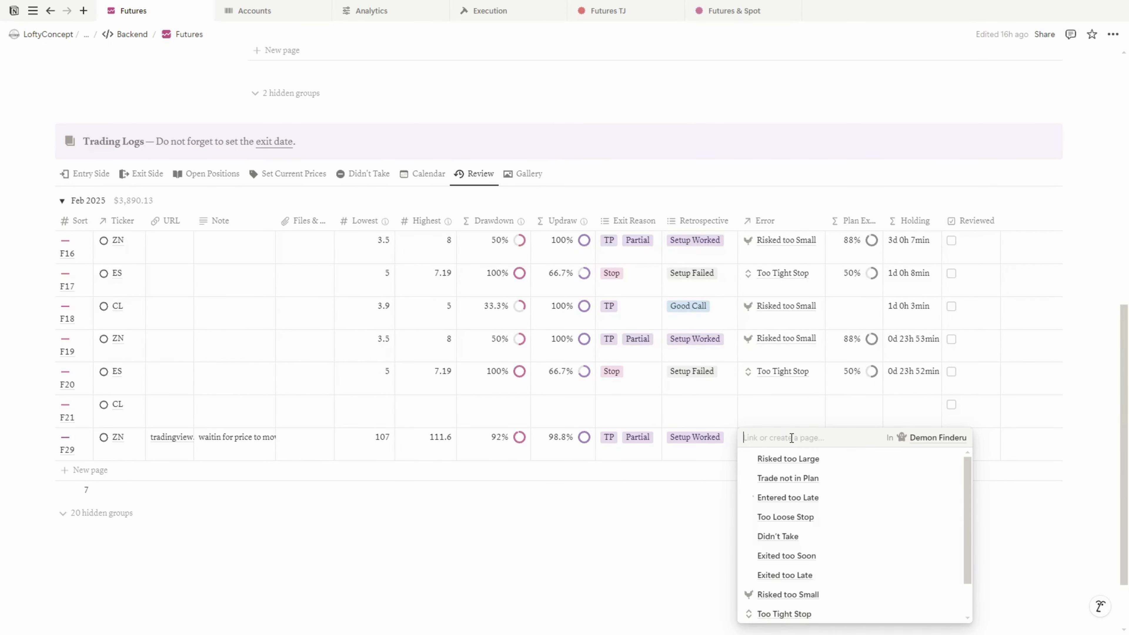
click(829, 523)
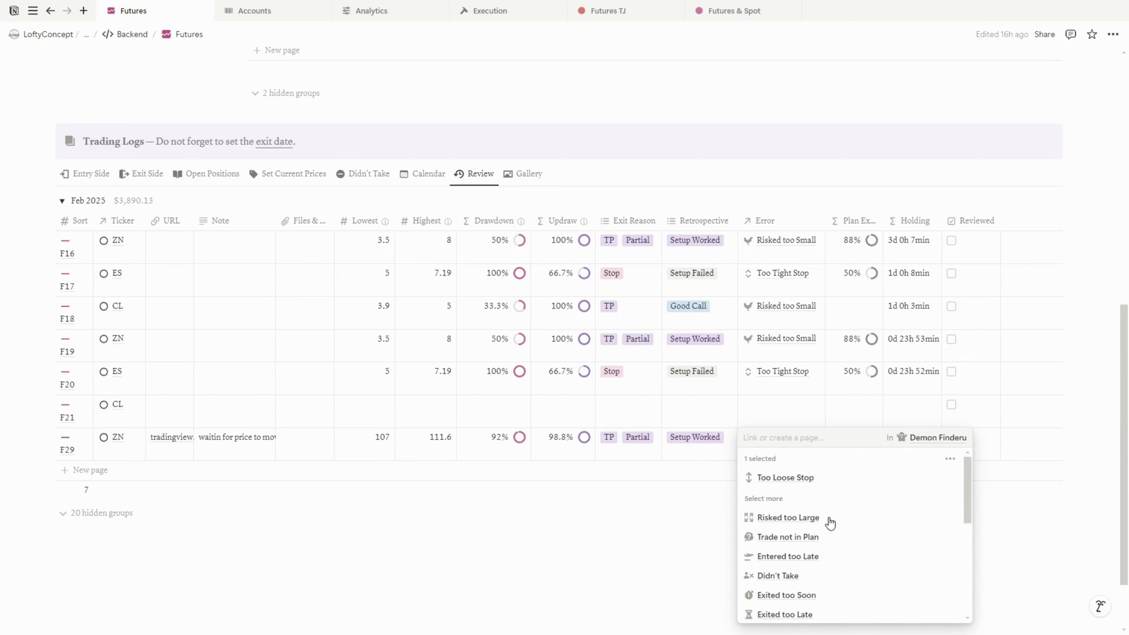
key(Escape)
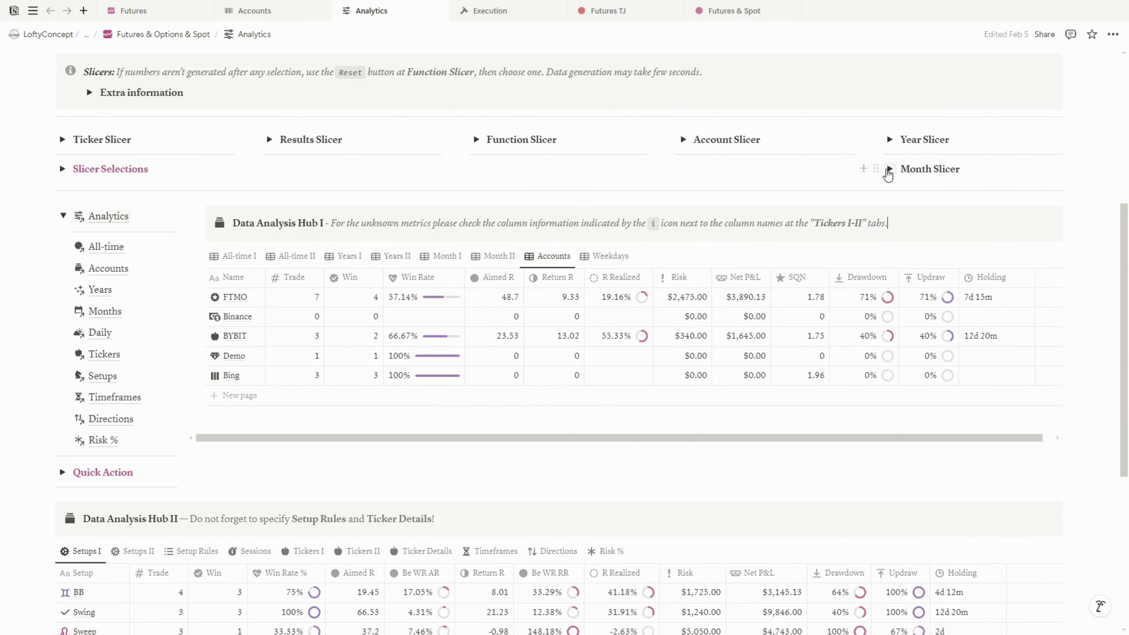
On the Analytics page, tick February and then January in the Month Slicer
click(890, 170)
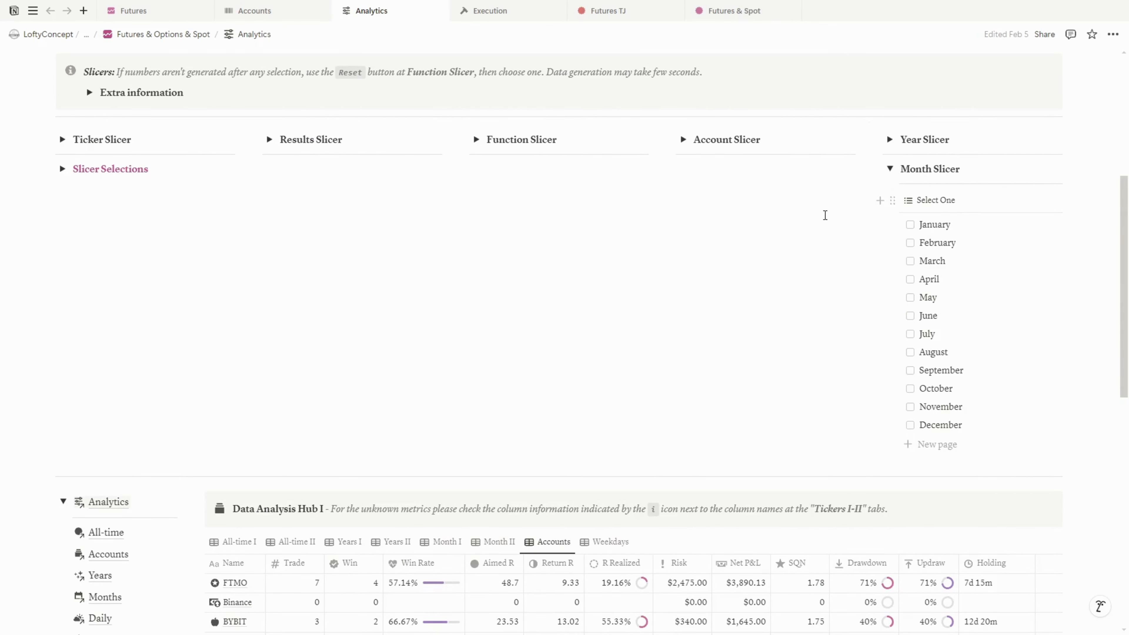
scroll(821, 218, down, 2)
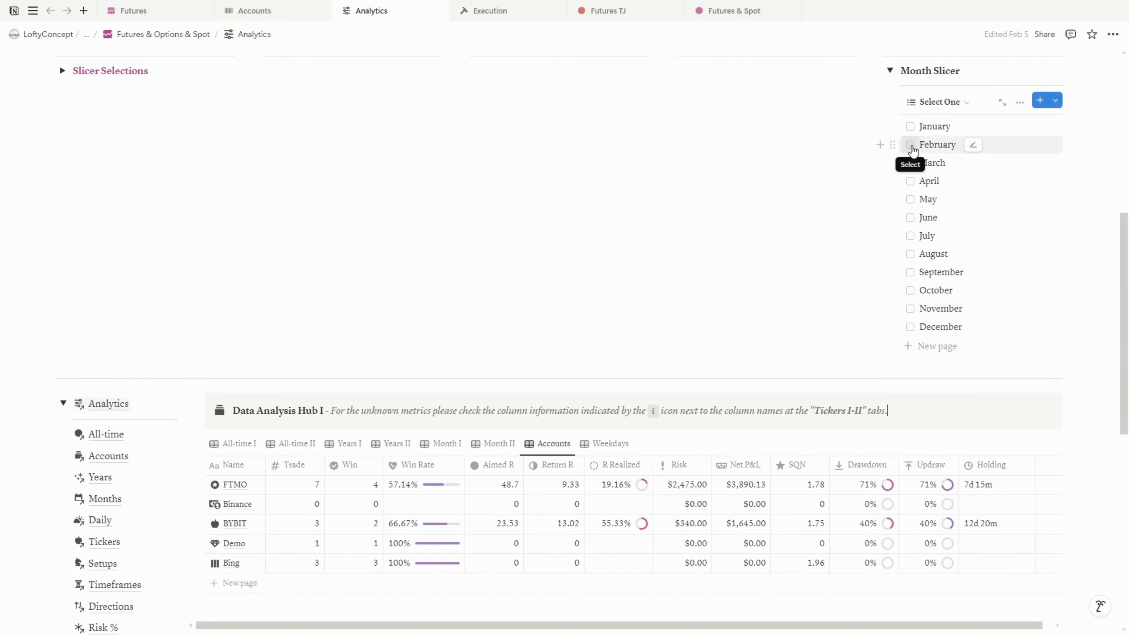
click(911, 146)
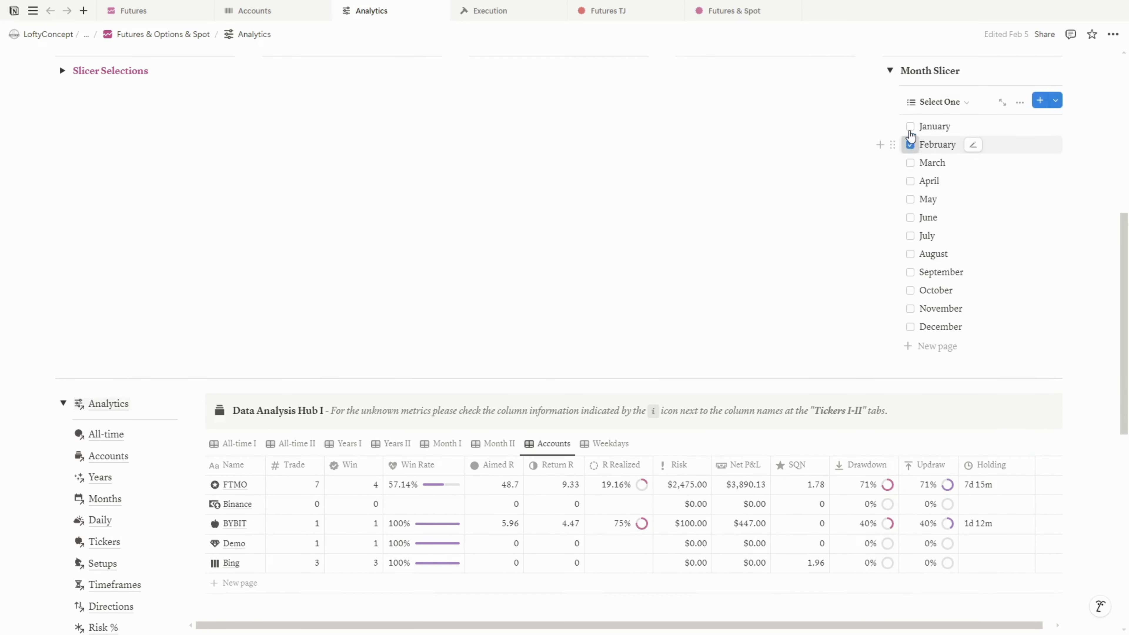
click(910, 129)
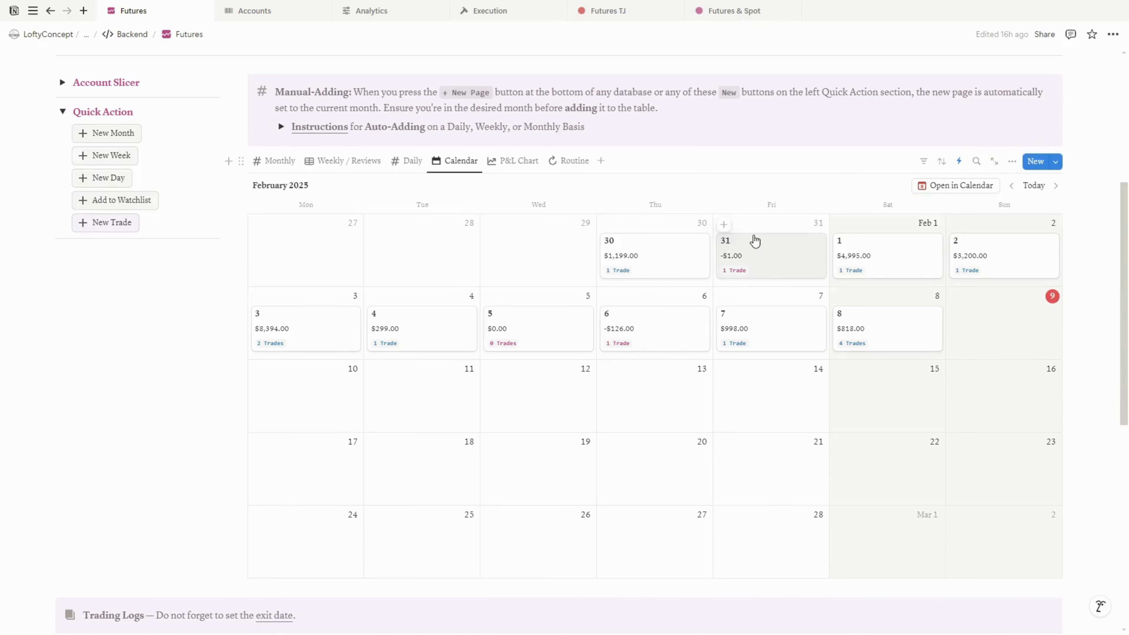
In the Routine view, tick Work, Game, Build and Scalp for 04/02/2025 and set its Total to 5
scroll(667, 267, down, 1)
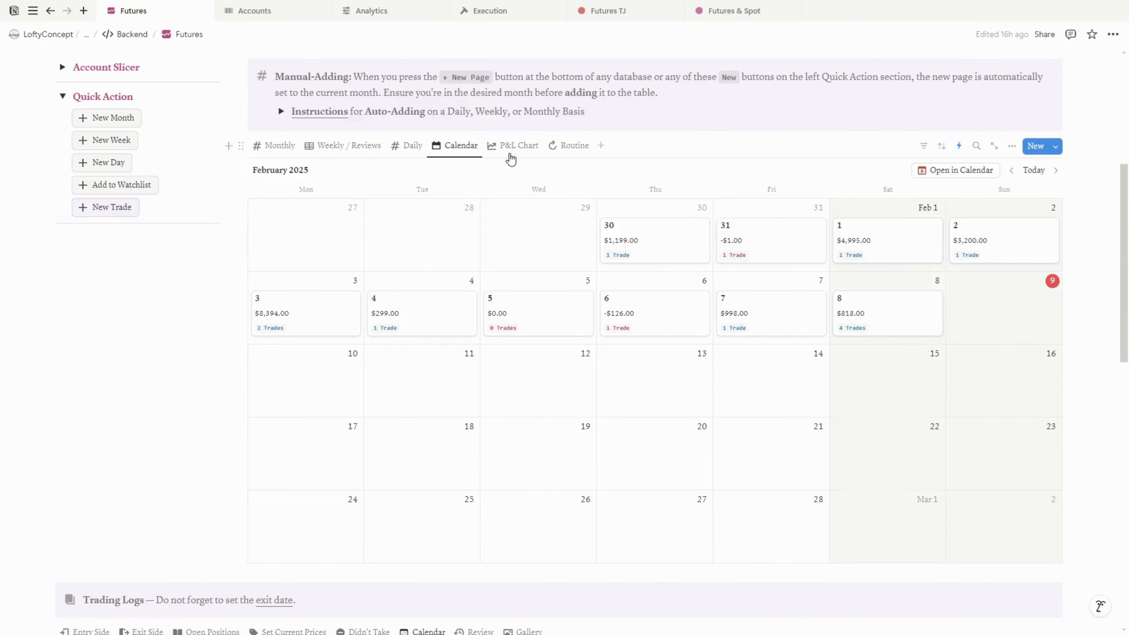
click(511, 149)
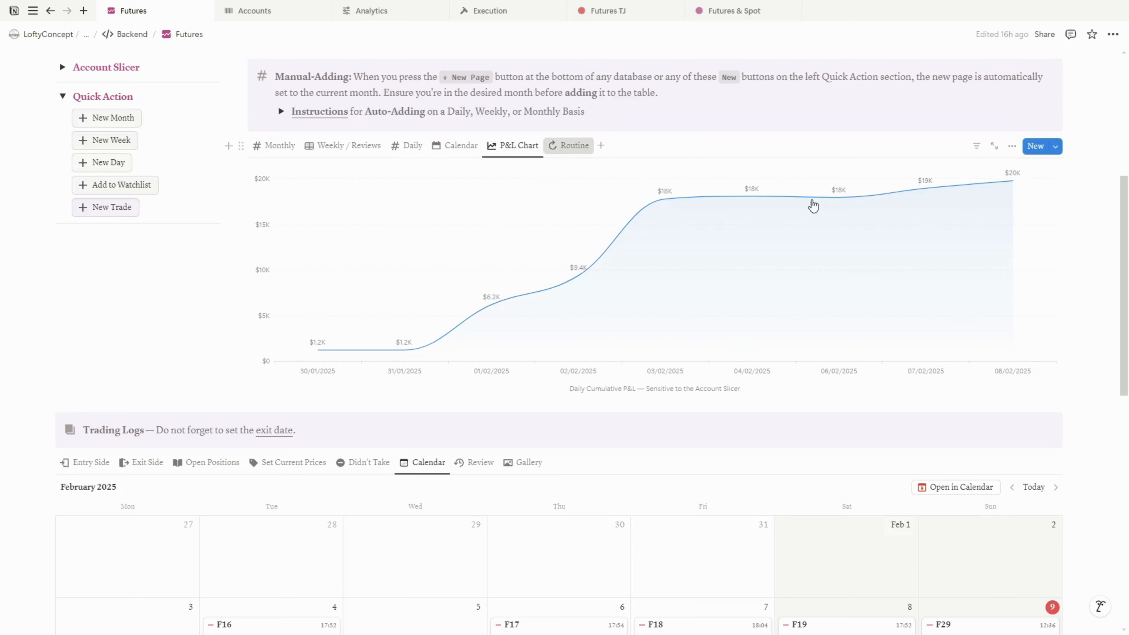
click(409, 290)
click(460, 290)
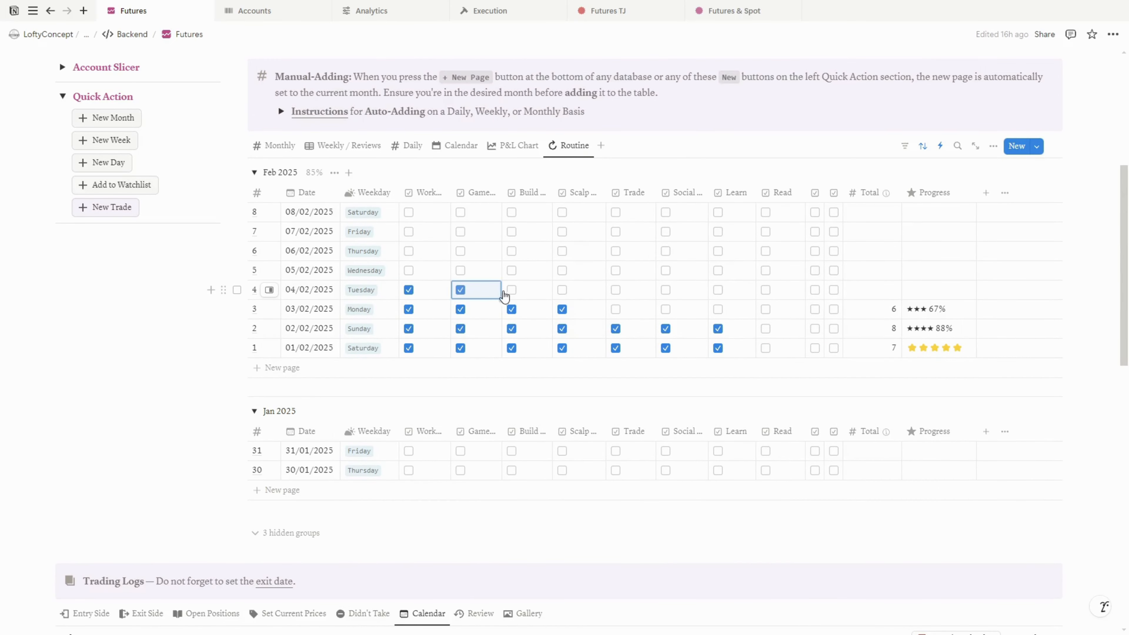
click(512, 289)
click(562, 290)
click(882, 289)
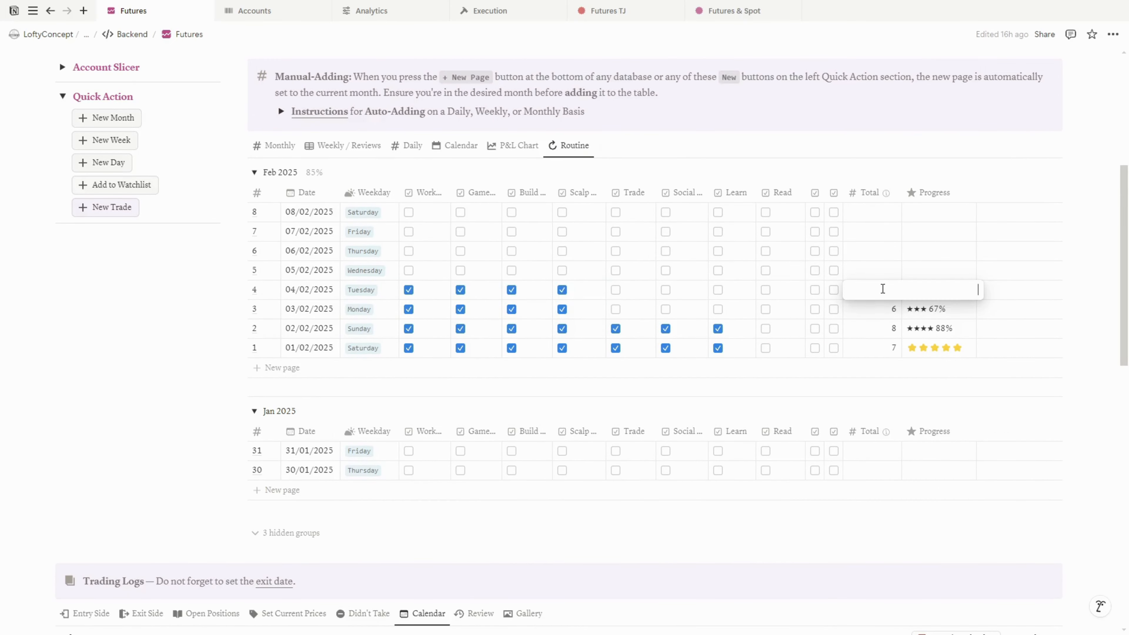
text(5)
key(Tab)
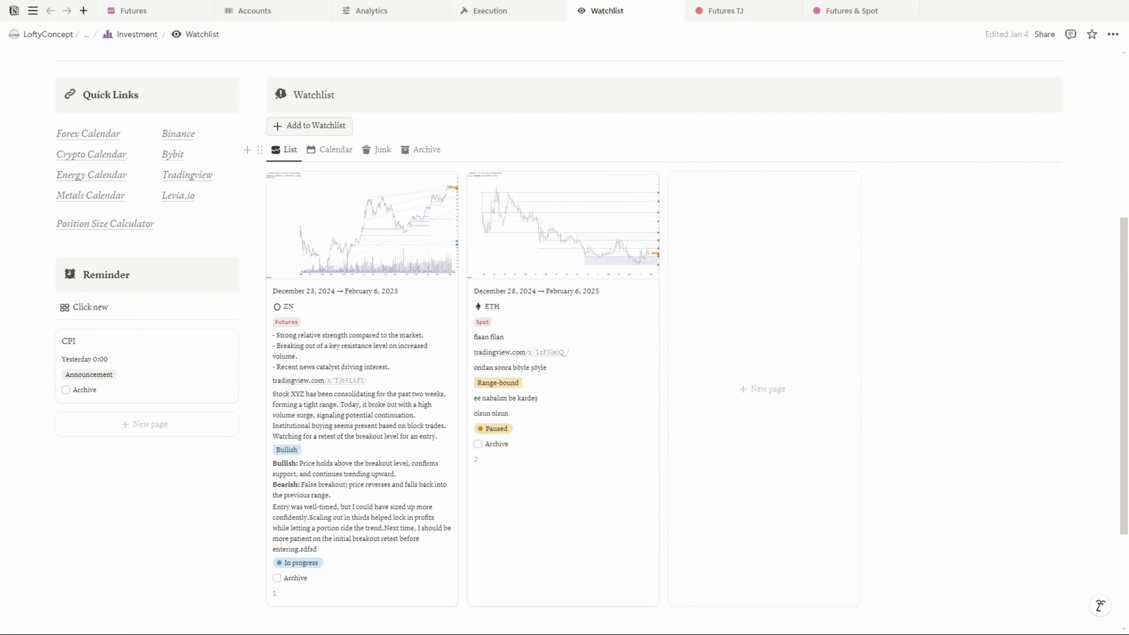
Open the ZN watchlist entry and add a New Analysis to it
click(400, 315)
scroll(844, 292, down, 5)
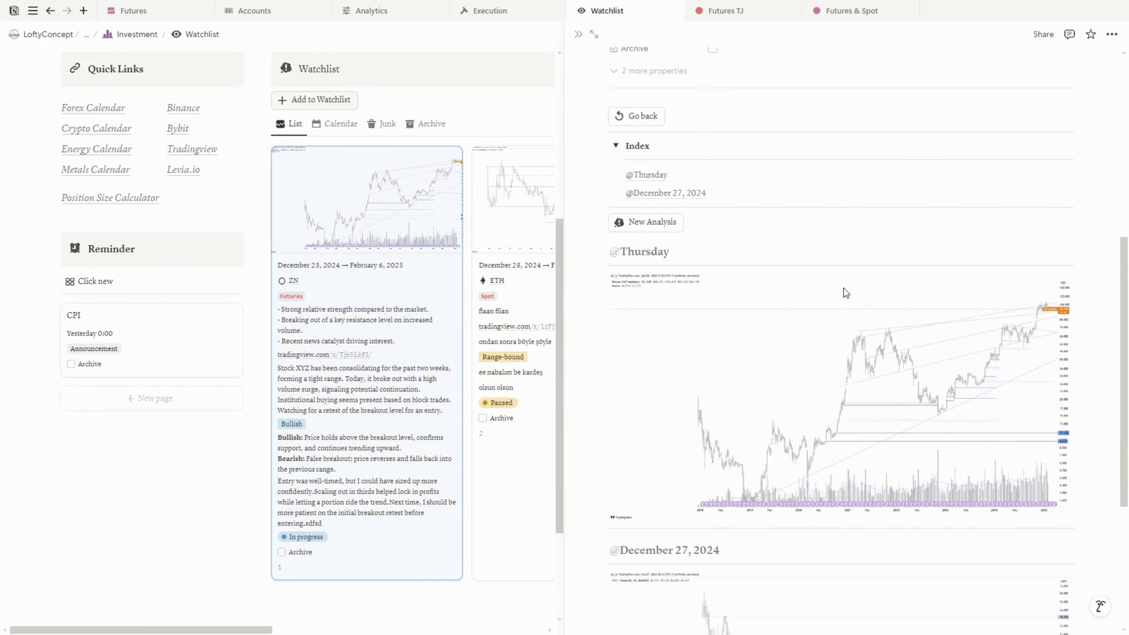
click(657, 222)
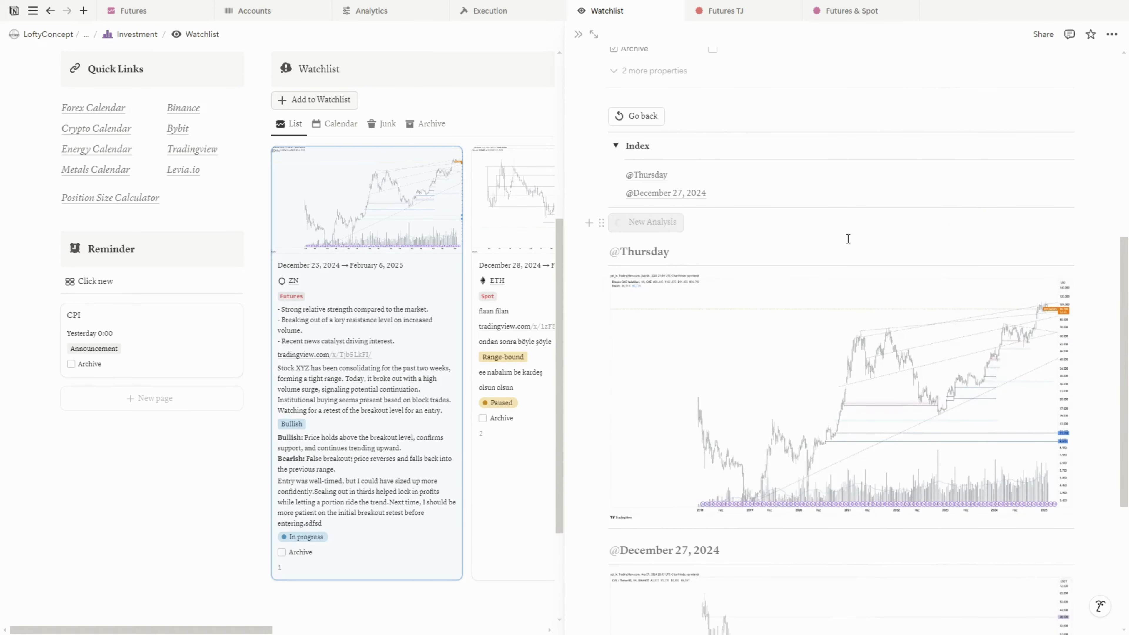
click(127, 10)
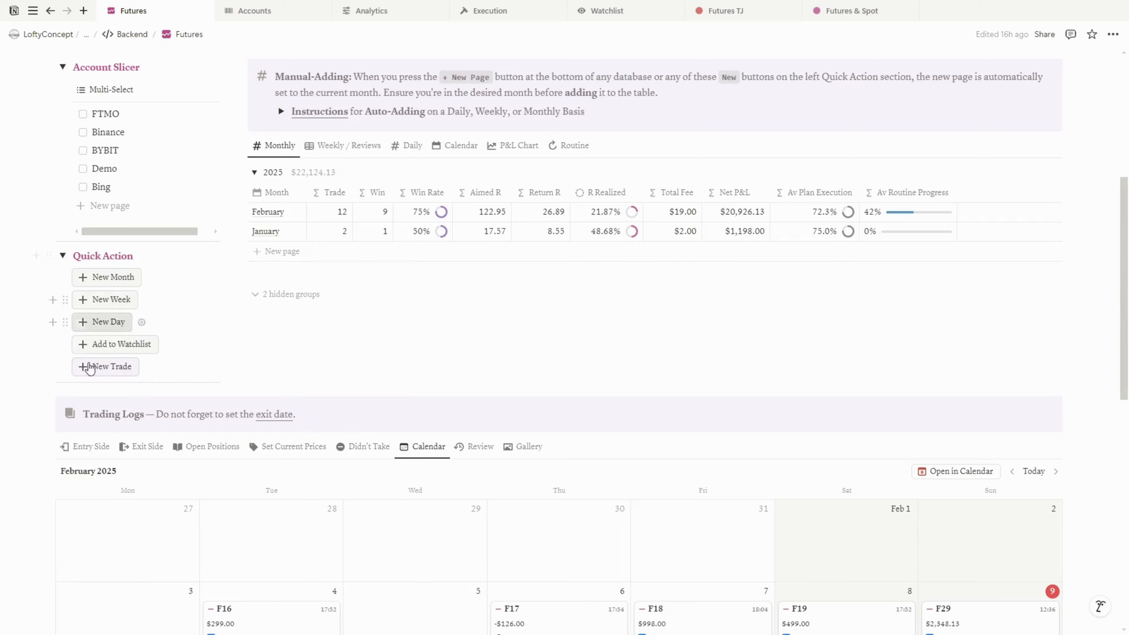
scroll(134, 209, up, 1)
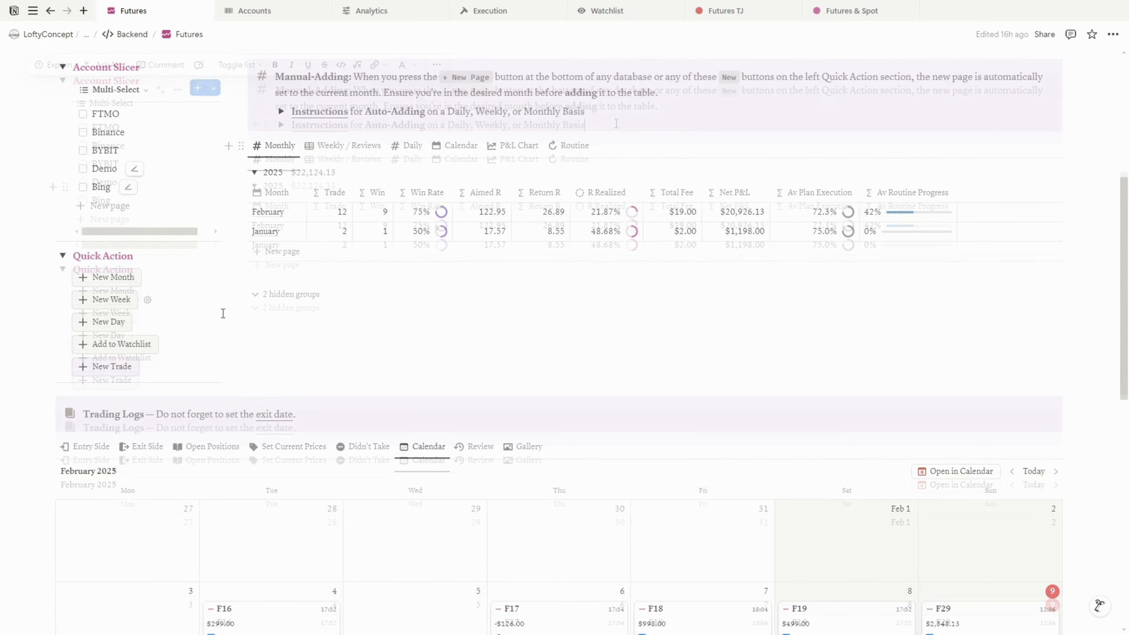
drag(278, 119, 309, 110)
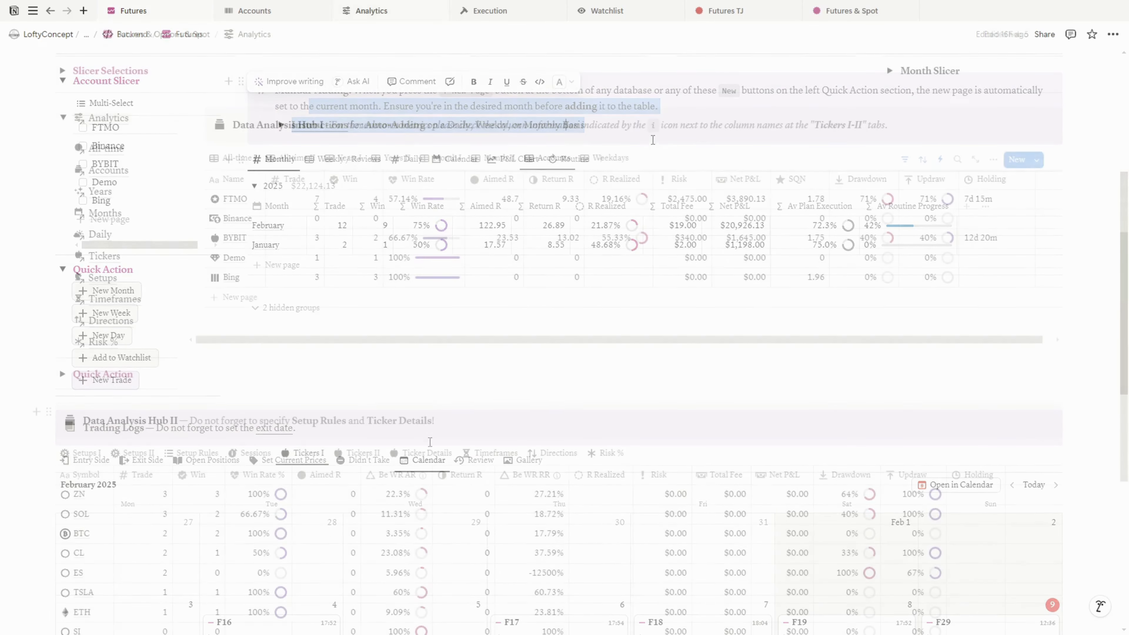